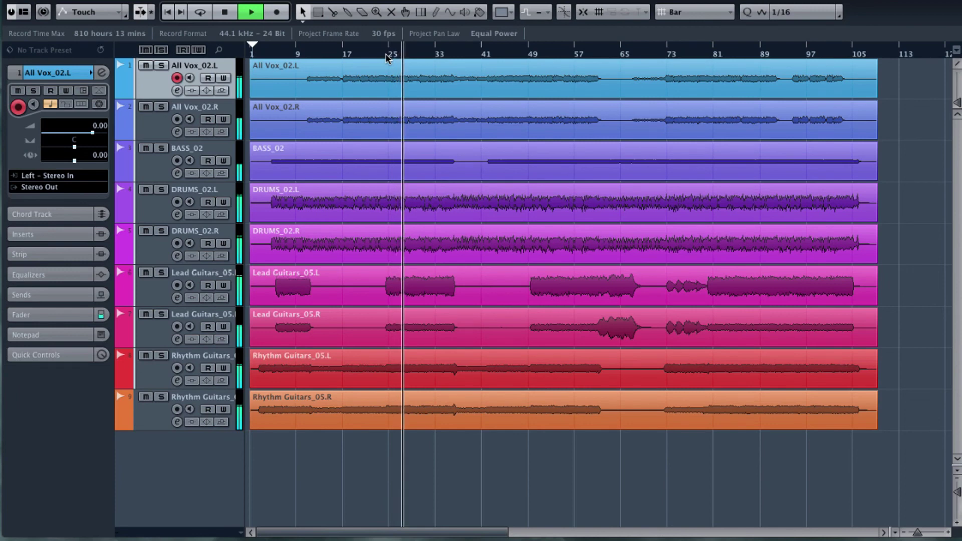
# Adjust the system volume during playback and stop the song
pyautogui.press('XF86AudioLowerVolume')
pyautogui.press('XF86AudioLowerVolume')
pyautogui.press('XF86AudioLowerVolume')
pyautogui.press('XF86AudioLowerVolume')
pyautogui.press('XF86AudioRaiseVolume')
pyautogui.press('XF86AudioRaiseVolume')
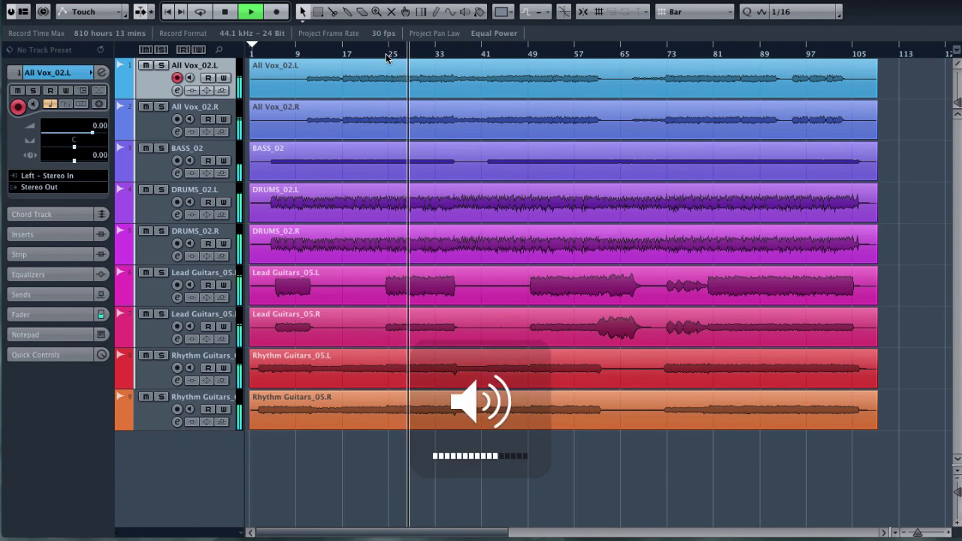
pyautogui.press('space')
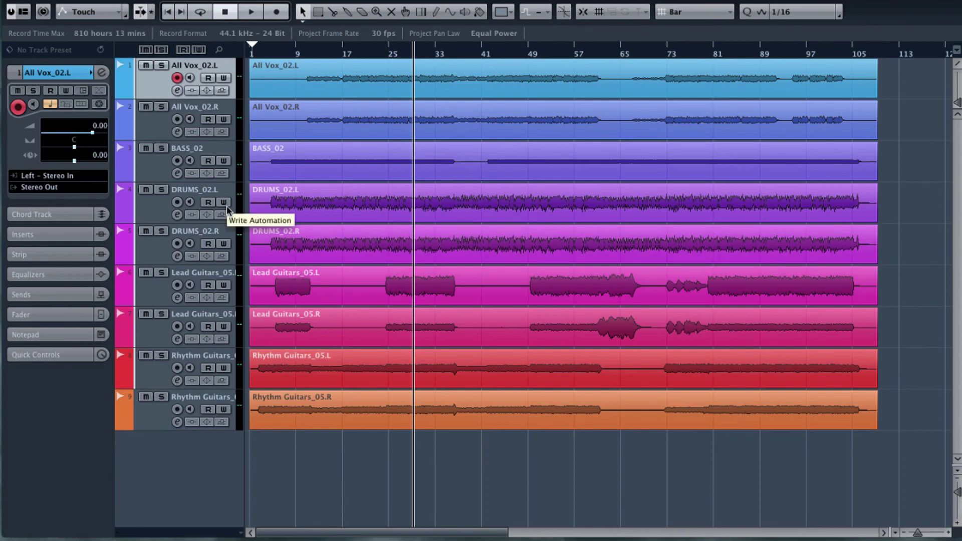
# Move both DRUMS_02 tracks to the top of the track list and place BASS_02 directly below them
pyautogui.click(159, 208)
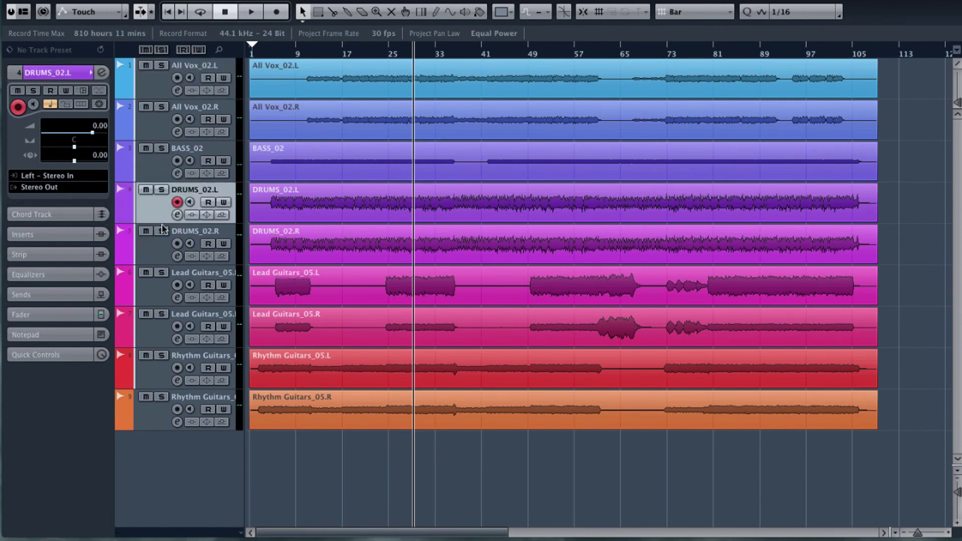
pyautogui.keyDown('shift'); pyautogui.click(165, 237); pyautogui.keyUp('shift')
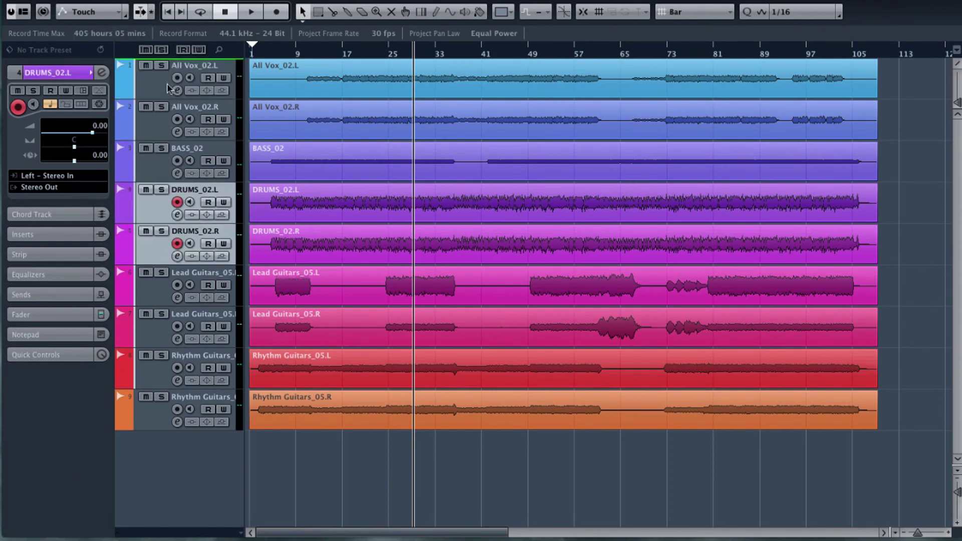
pyautogui.moveTo(169, 89); pyautogui.dragTo(210, 90)
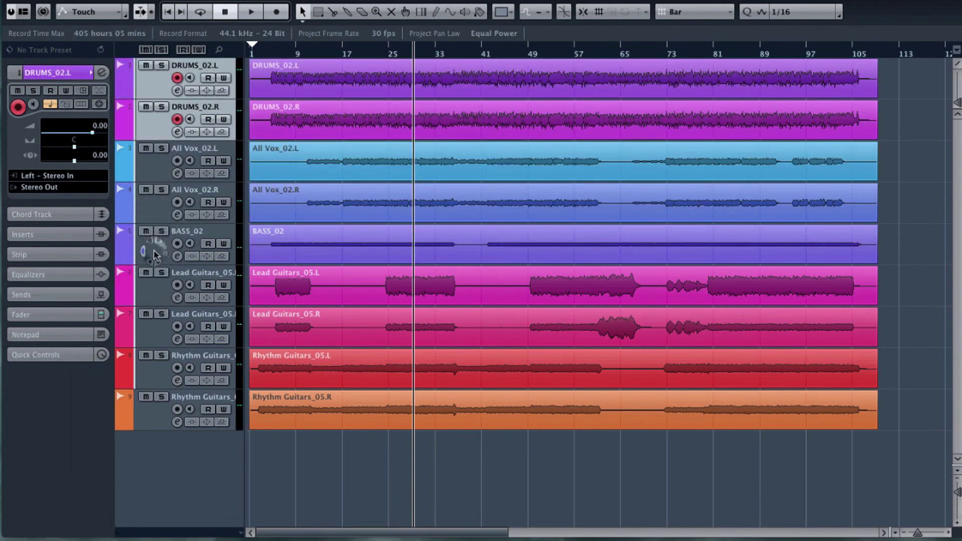
pyautogui.click(165, 248)
pyautogui.moveTo(164, 248); pyautogui.dragTo(158, 172)
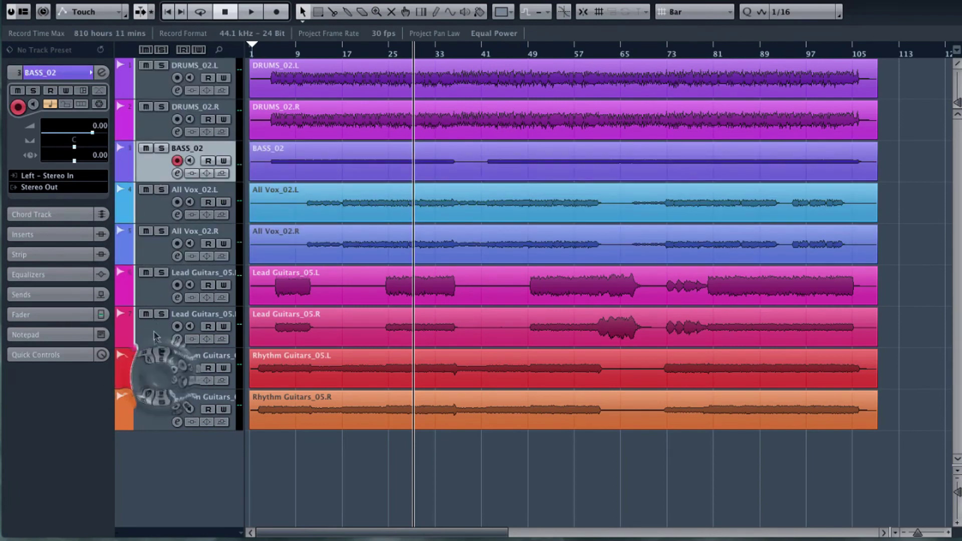
# Move both Rhythm Guitars_05 tracks directly below BASS_02 and both Lead Guitars_05 tracks below those
pyautogui.click(160, 375)
pyautogui.keyDown('shift'); pyautogui.click(162, 413); pyautogui.keyUp('shift')
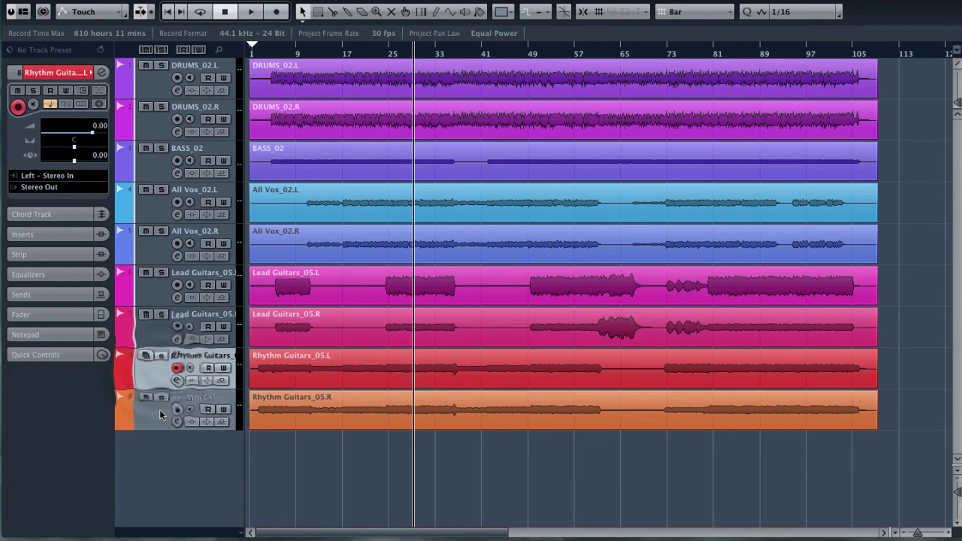
pyautogui.moveTo(162, 413); pyautogui.dragTo(177, 204)
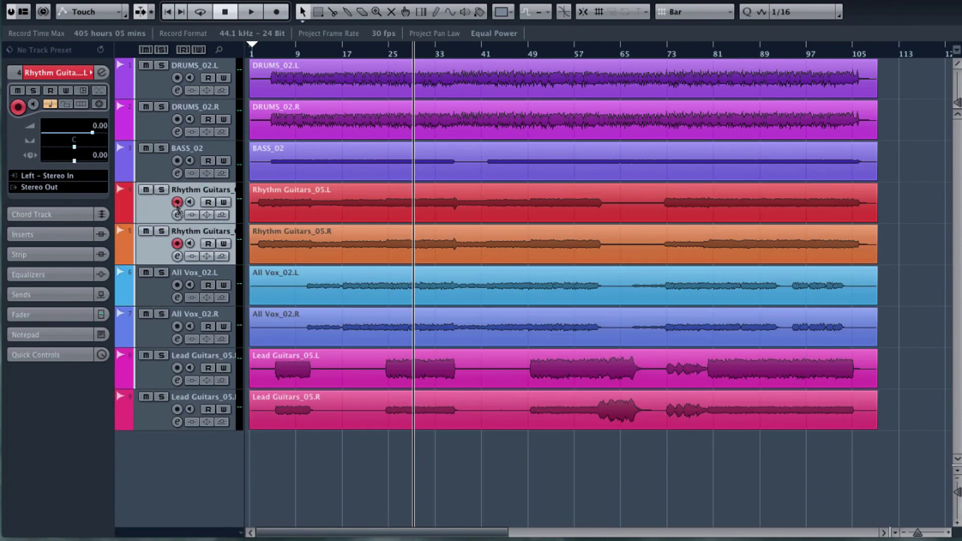
pyautogui.click(161, 370)
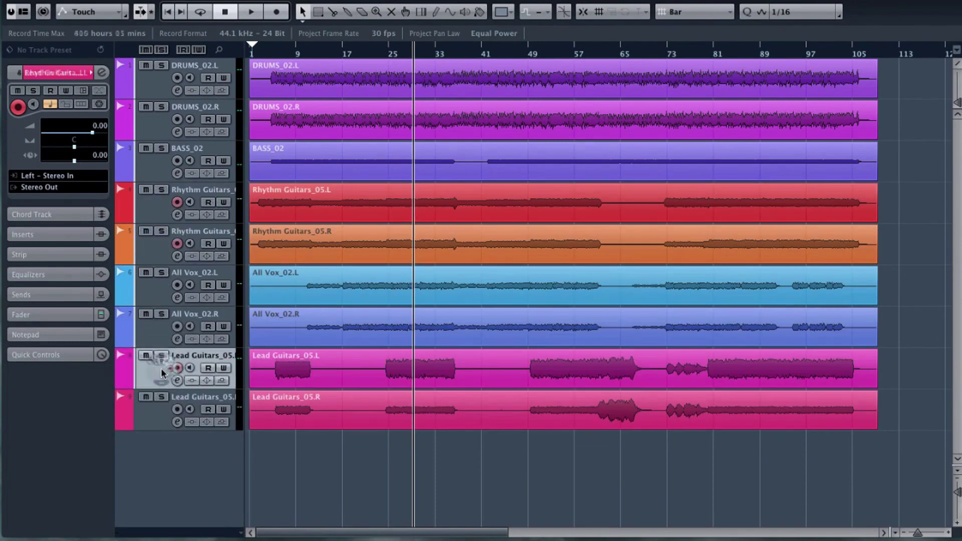
pyautogui.keyDown('shift'); pyautogui.click(162, 405); pyautogui.keyUp('shift')
pyautogui.moveTo(164, 386); pyautogui.dragTo(158, 288)
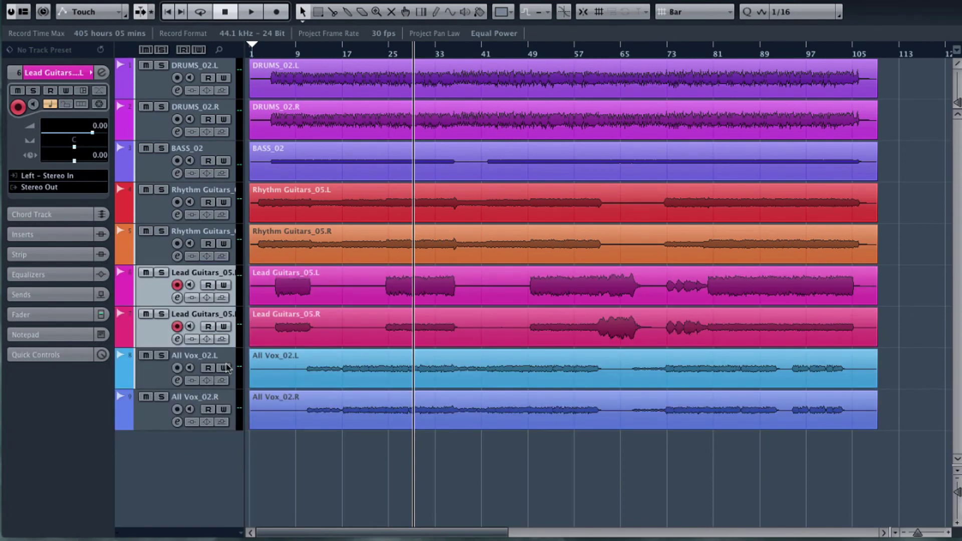
# Pan DRUMS_02.L hard left and DRUMS_02.R hard right
pyautogui.click(177, 285)
pyautogui.click(176, 77)
pyautogui.click(77, 147)
pyautogui.click(67, 148)
pyautogui.click(68, 147)
pyautogui.click(158, 122)
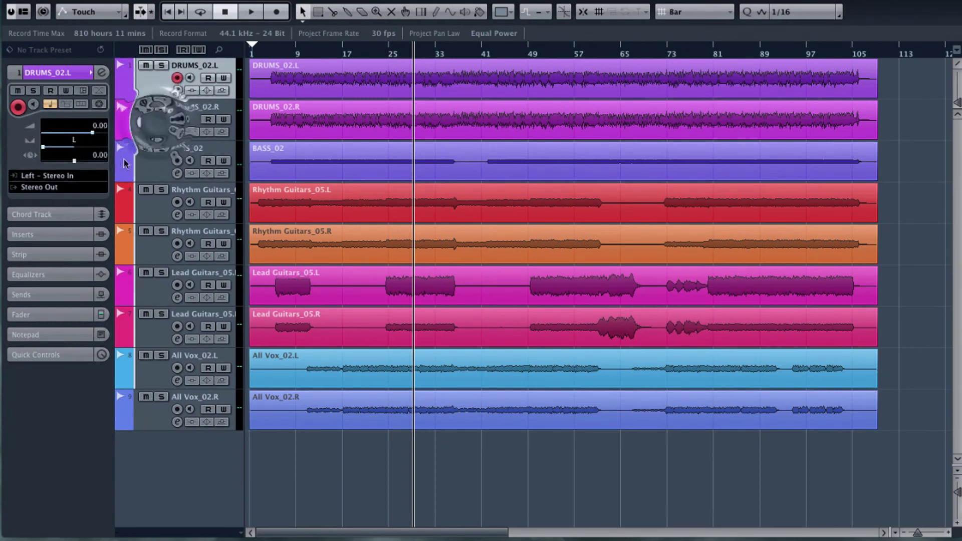
pyautogui.click(159, 123)
pyautogui.click(75, 145)
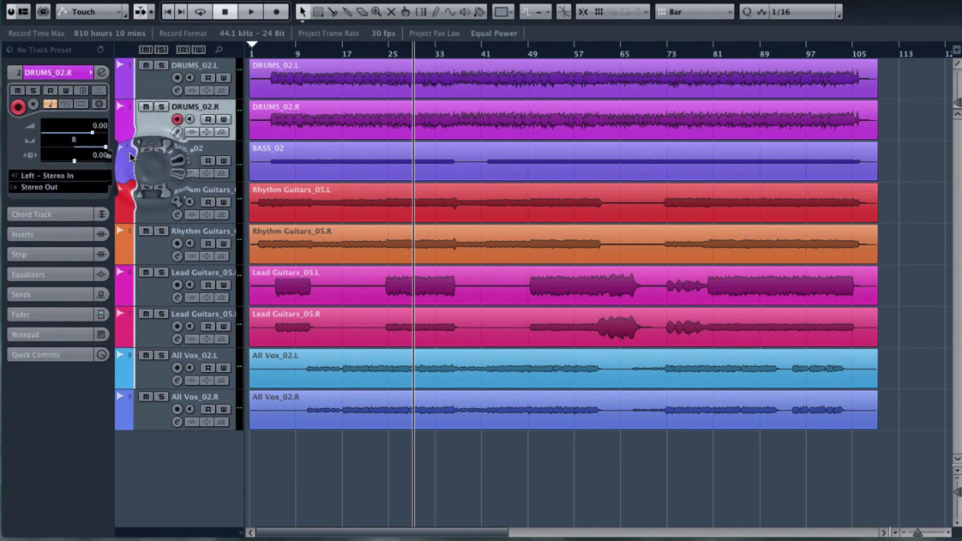
# Pan the Rhythm and Lead Guitars_05 .L tracks hard left and their .R tracks hard right, keeping BASS_02 centred
pyautogui.click(147, 171)
pyautogui.click(139, 200)
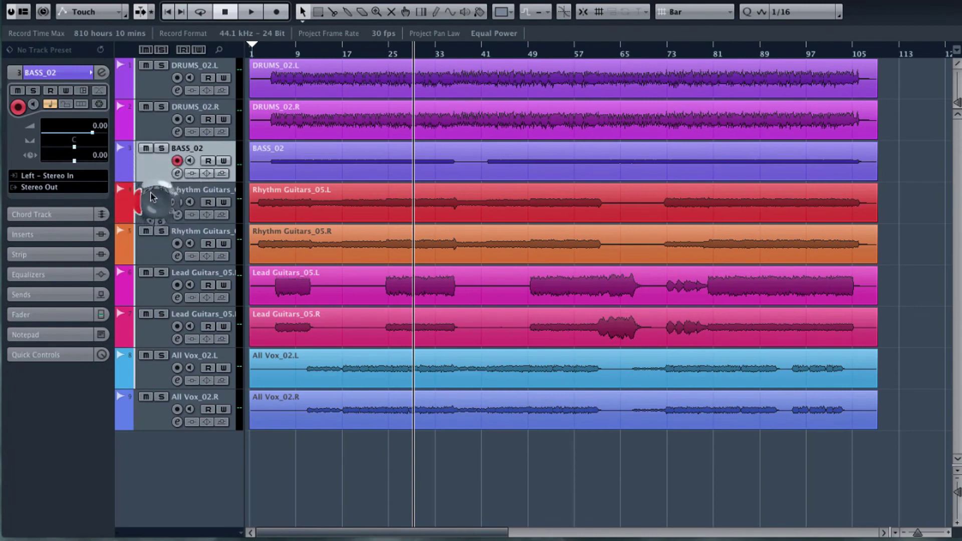
pyautogui.click(74, 145)
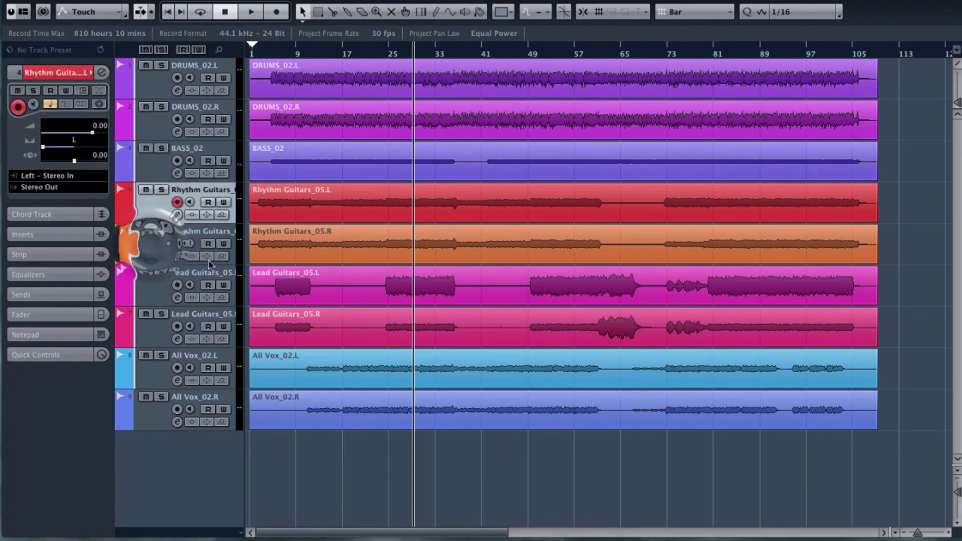
pyautogui.click(151, 242)
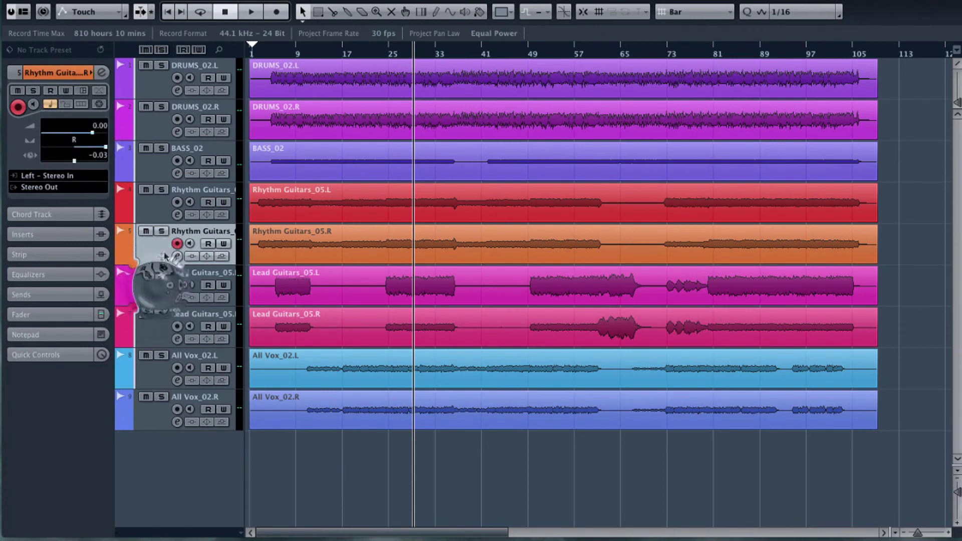
pyautogui.click(136, 283)
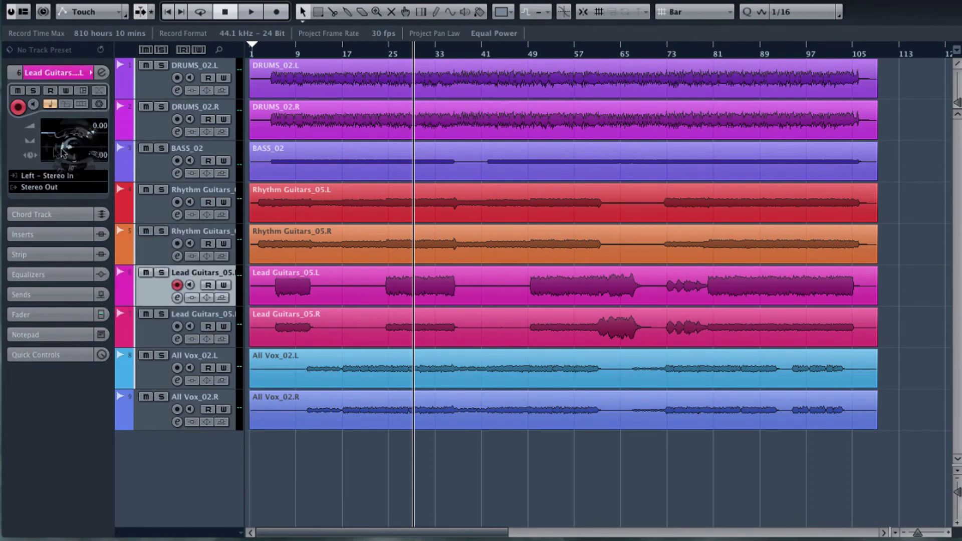
pyautogui.click(135, 324)
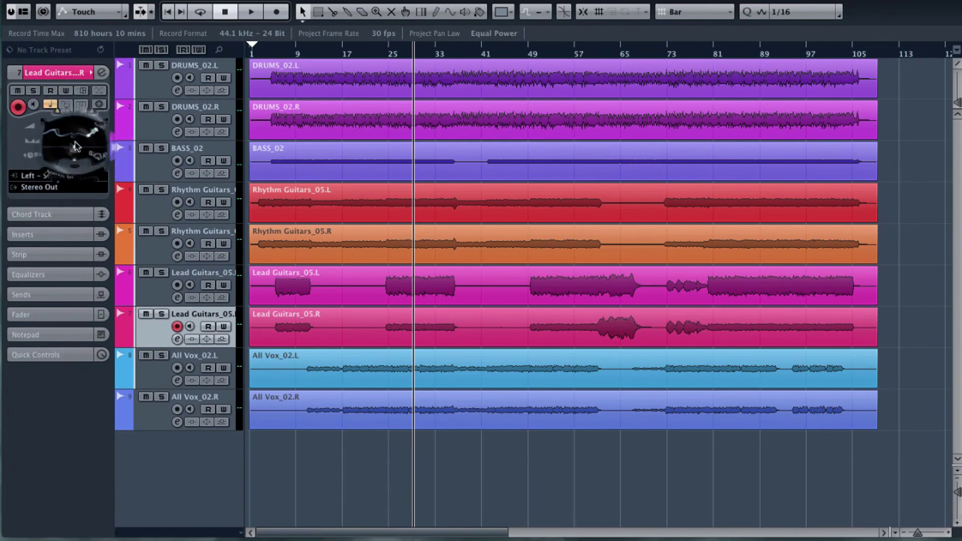
# Pan All Vox_02.L hard left and All Vox_02.R hard right
pyautogui.click(150, 373)
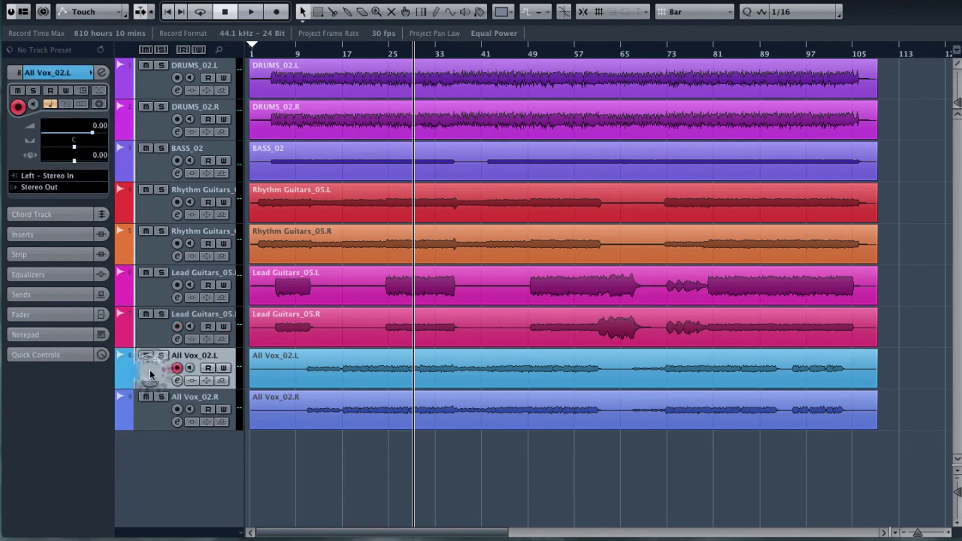
pyautogui.moveTo(74, 146); pyautogui.dragTo(28, 151)
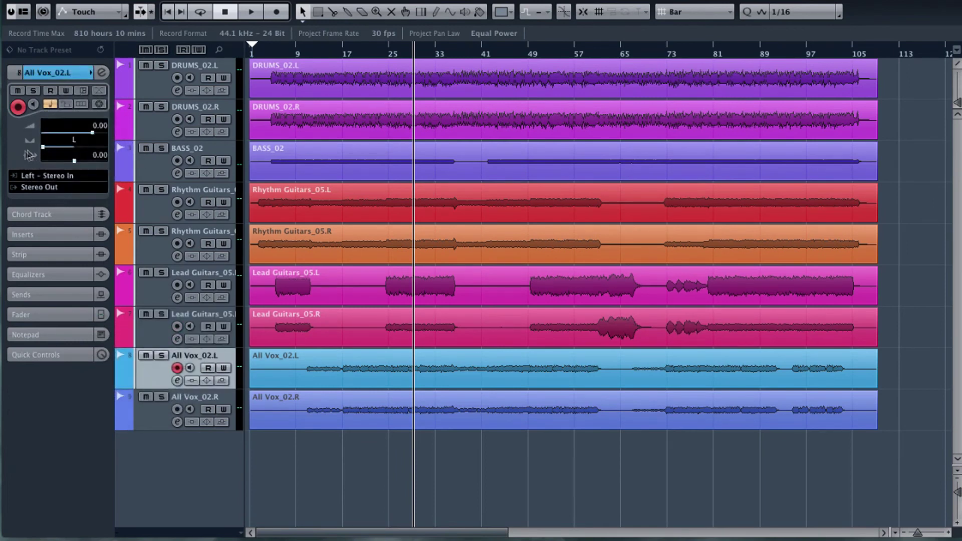
pyautogui.click(151, 403)
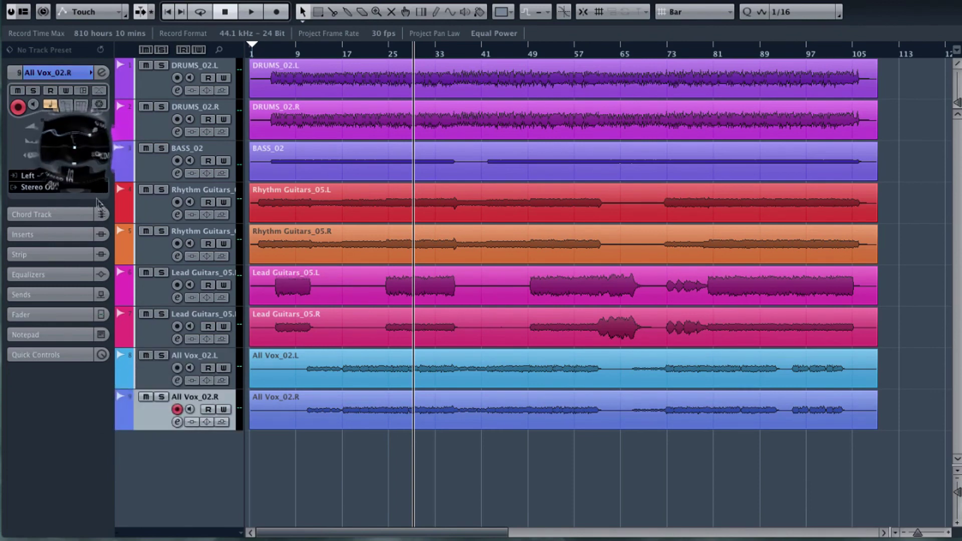
pyautogui.click(74, 147)
pyautogui.click(74, 147)
pyautogui.moveTo(75, 148); pyautogui.dragTo(128, 151)
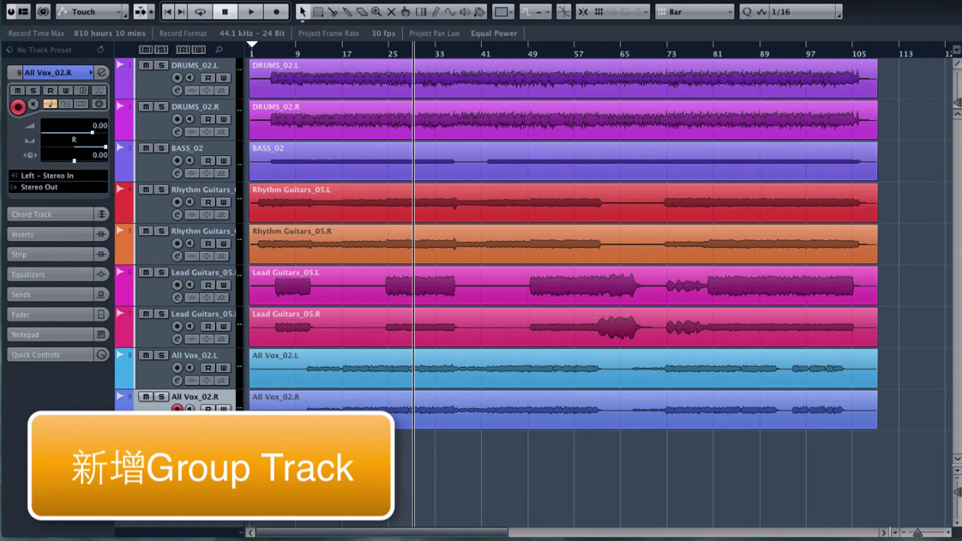
# Add four stereo group channel tracks to the project
pyautogui.rightClick(198, 442)
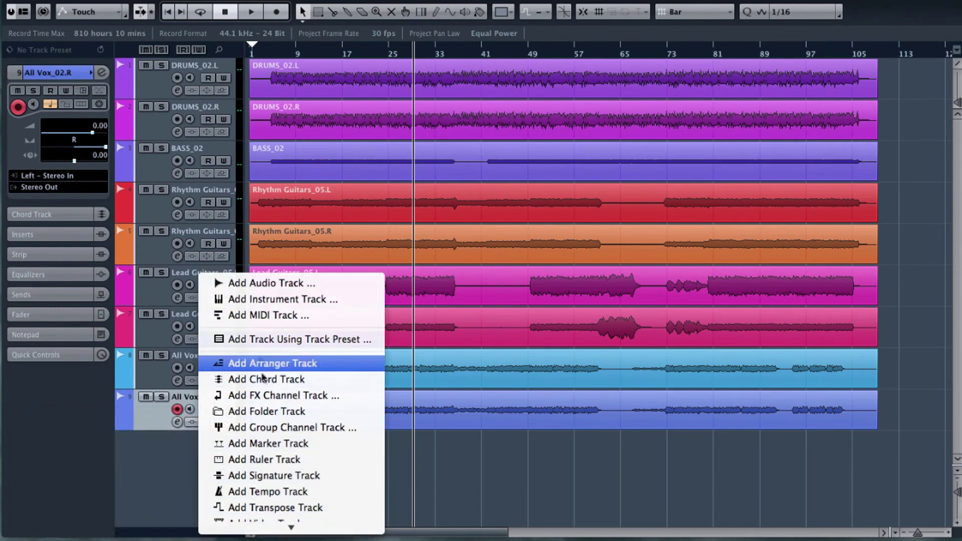
pyautogui.click(303, 428)
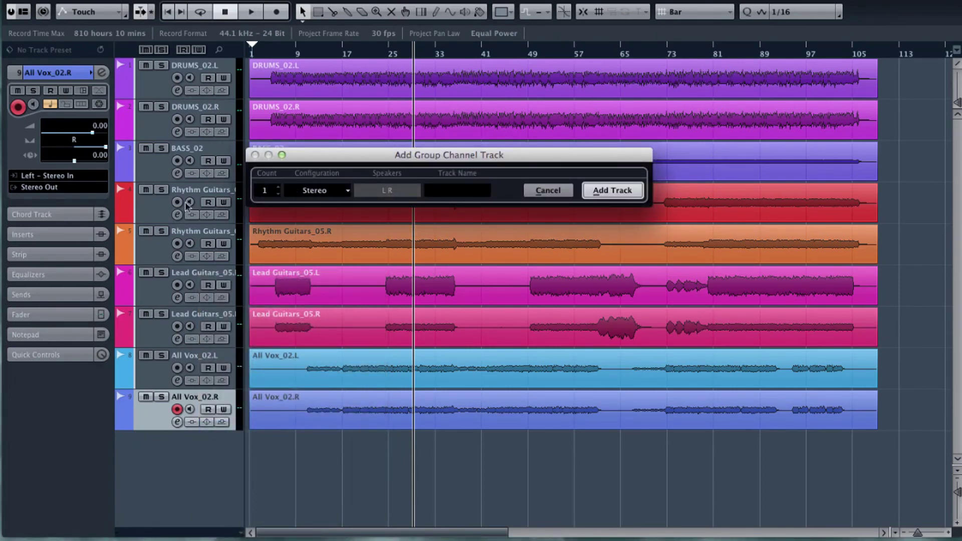
pyautogui.click(279, 187)
pyautogui.click(279, 187)
pyautogui.click(279, 187)
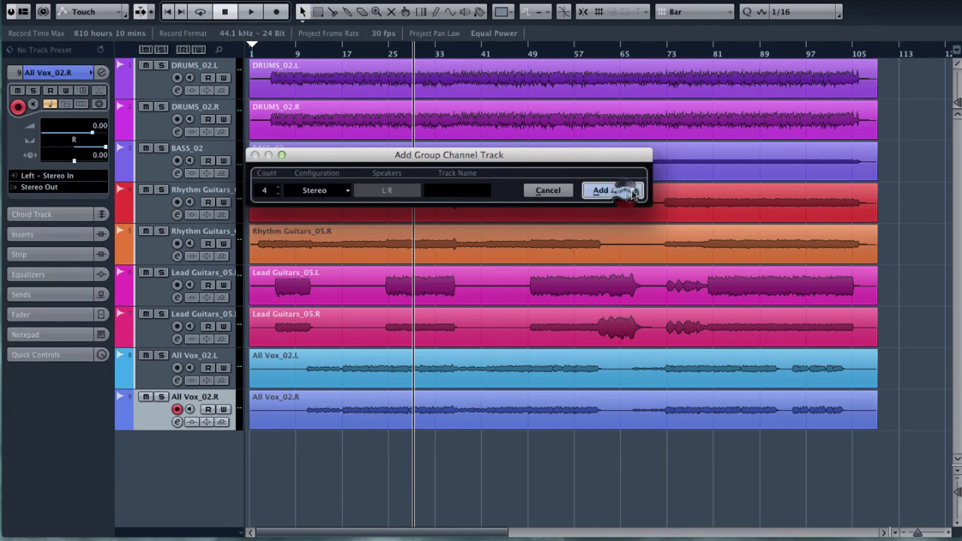
pyautogui.click(621, 190)
# Rename the Group 1 track as Drum and the Group 2 track as Rhythm
pyautogui.scroll(-3, 586, 257)
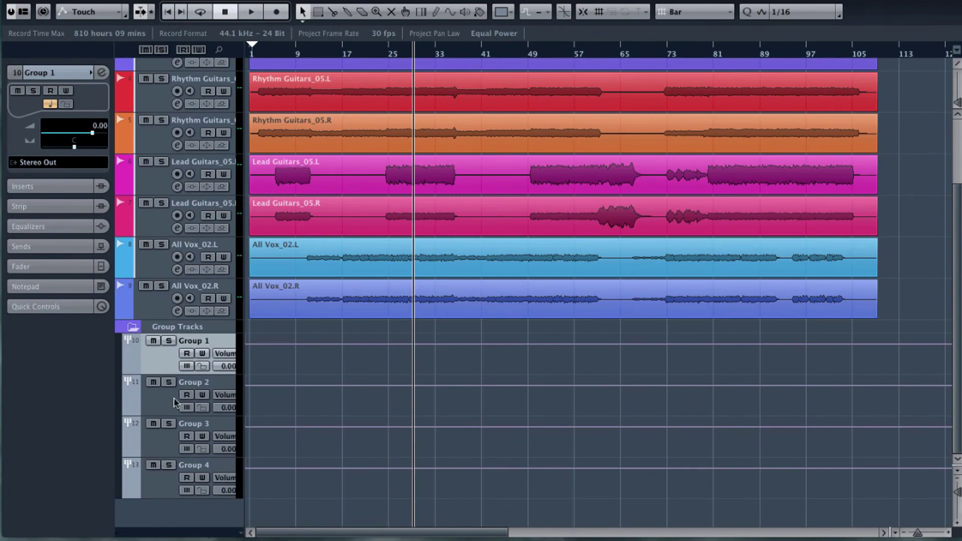
pyautogui.press('F3')
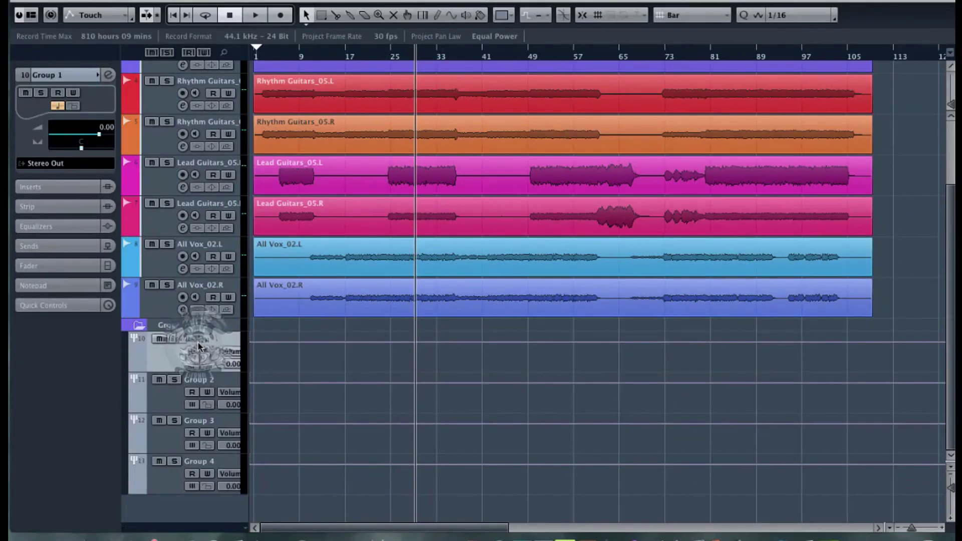
pyautogui.doubleClick(198, 341)
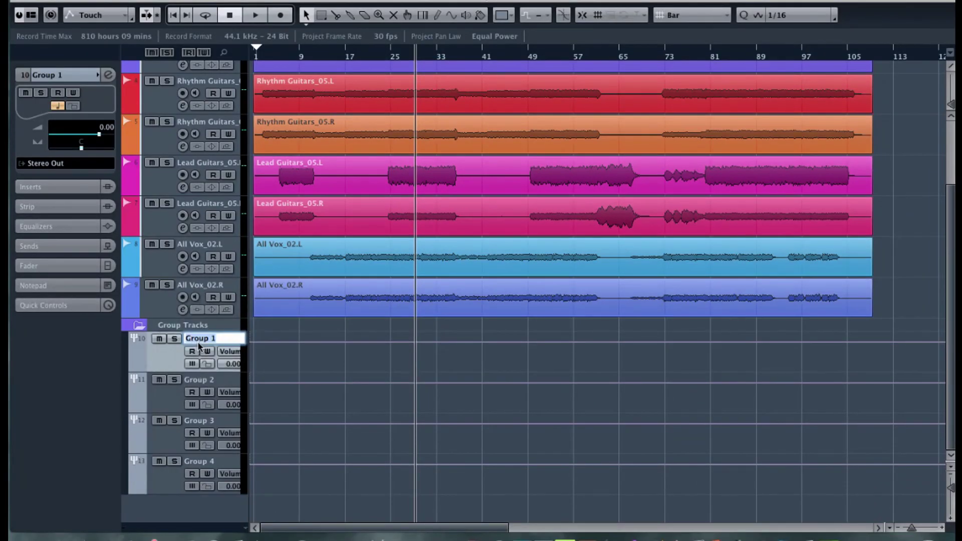
pyautogui.write('Drum')
pyautogui.press('Return')
pyautogui.doubleClick(203, 381)
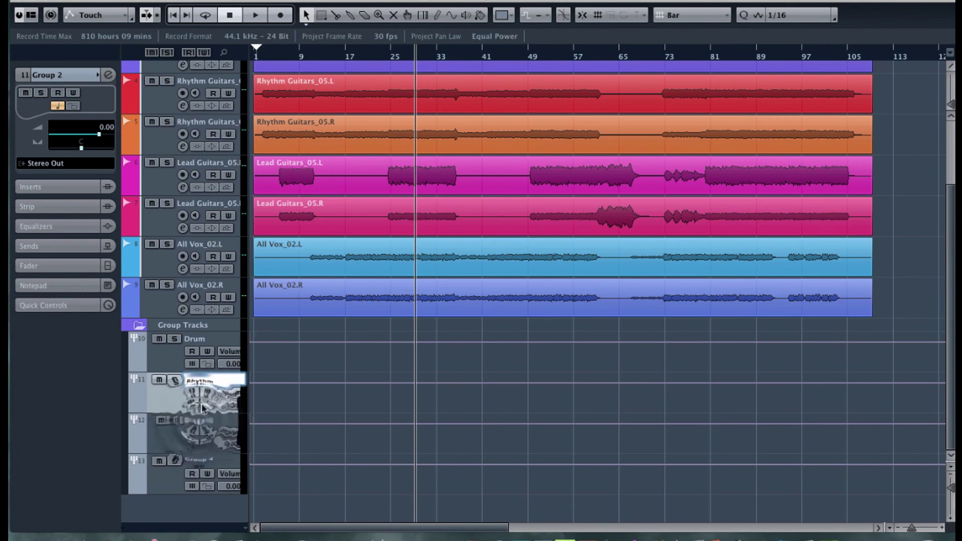
# Rename the Group 3 track as Lead and the Group 4 track as Vocal
pyautogui.click(198, 423)
pyautogui.doubleClick(199, 421)
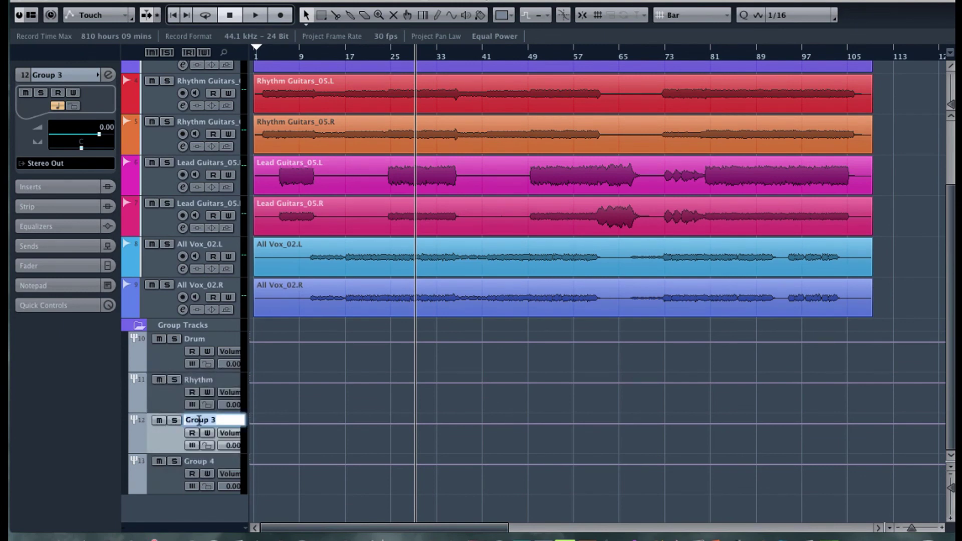
pyautogui.write('Lead')
pyautogui.click(199, 461)
pyautogui.doubleClick(199, 461)
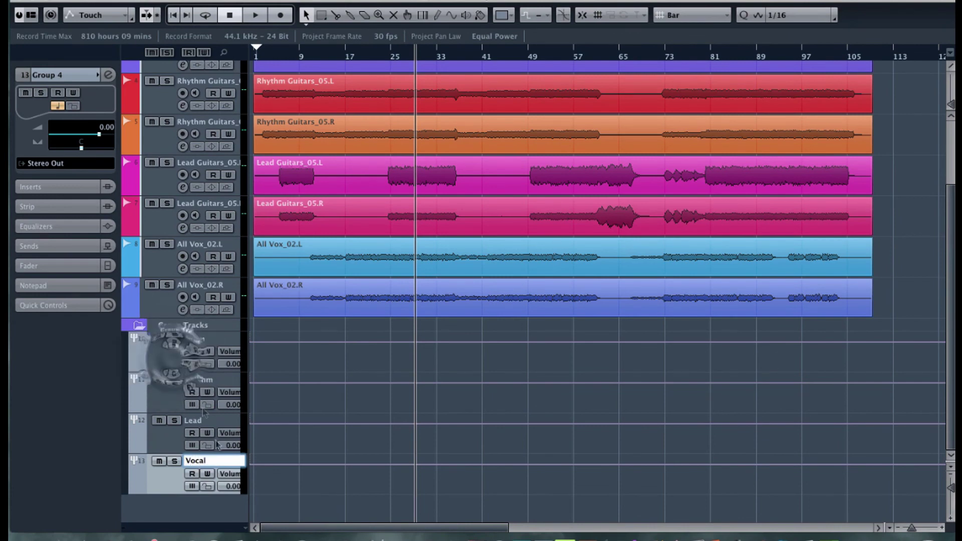
pyautogui.click(173, 362)
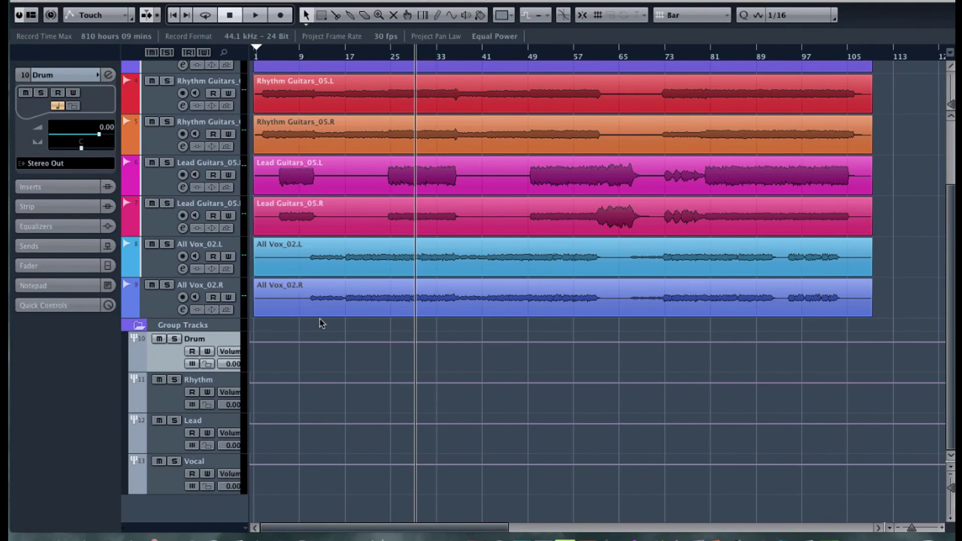
# Route the outputs of DRUMS_02.L and DRUMS_02.R to the Drum group
pyautogui.scroll(5, 321, 325)
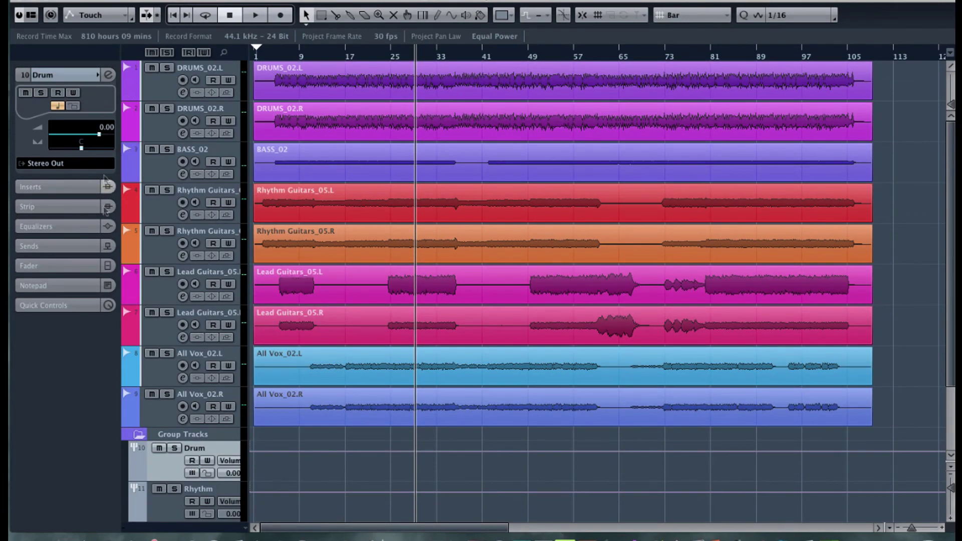
pyautogui.click(151, 92)
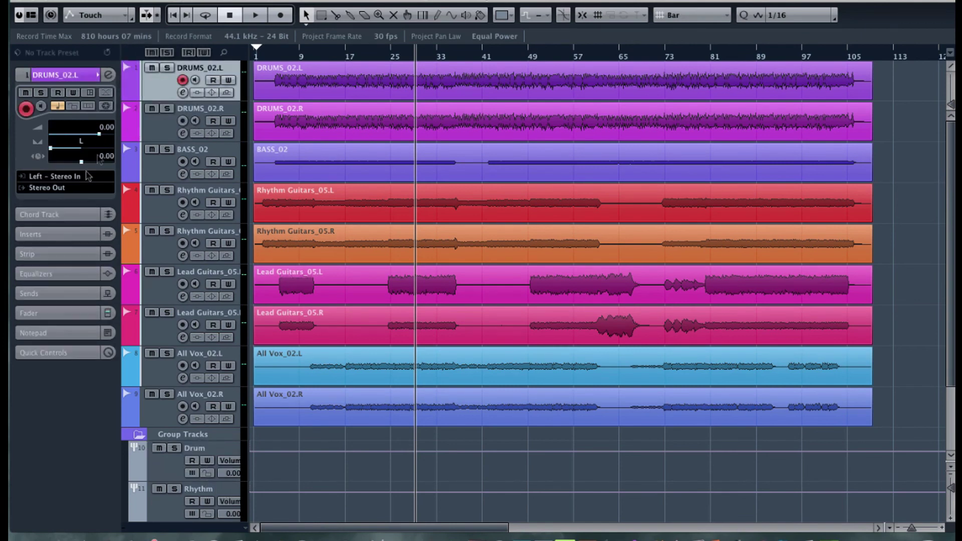
pyautogui.click(67, 74)
pyautogui.click(63, 74)
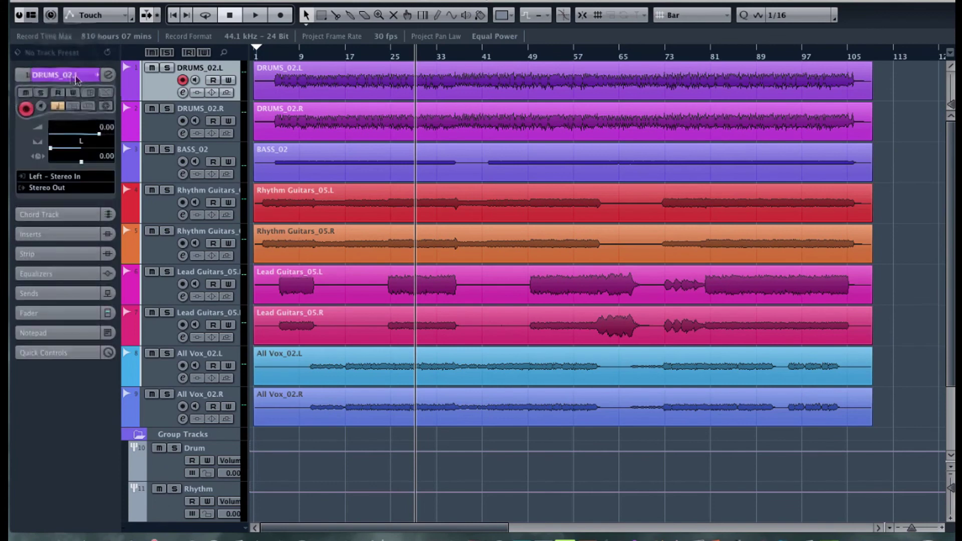
pyautogui.click(41, 189)
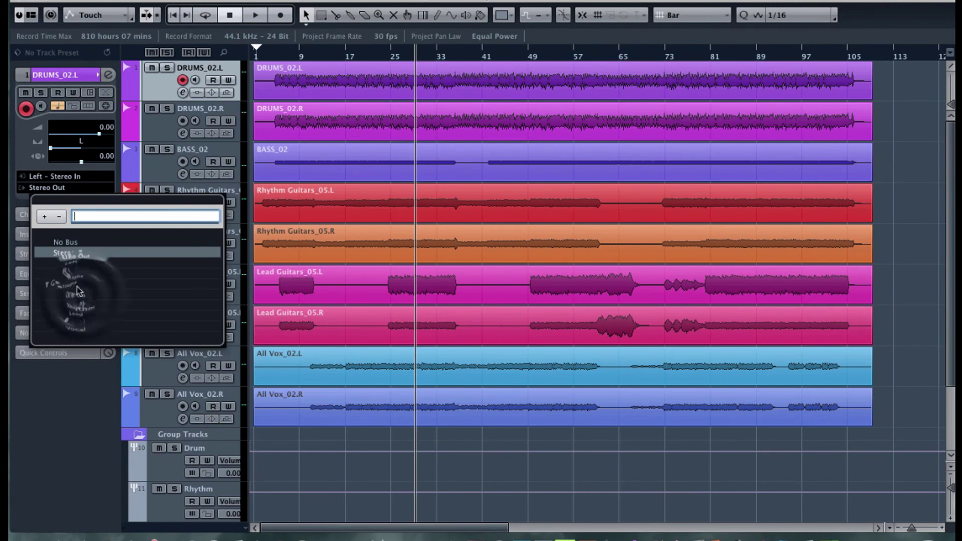
pyautogui.click(159, 124)
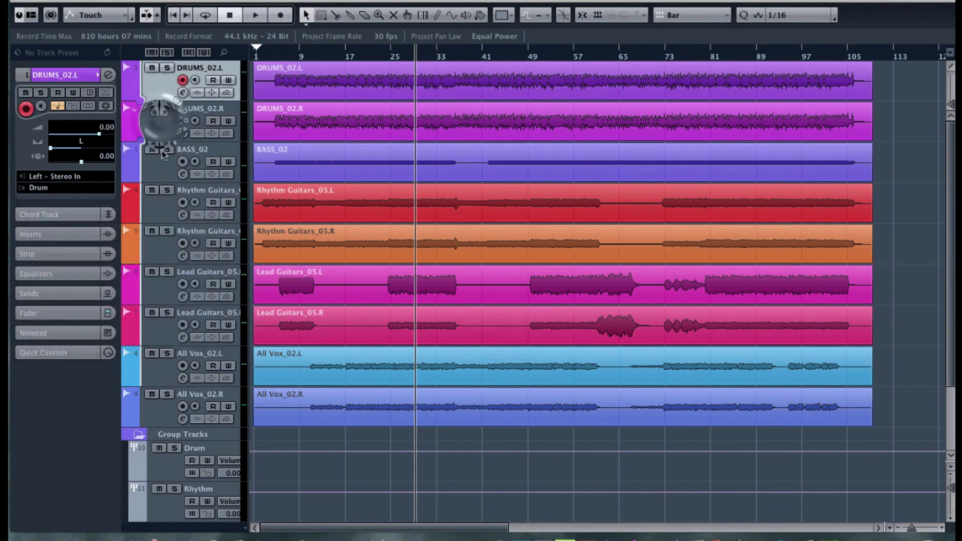
pyautogui.click(55, 187)
# Route the outputs of the left and right Rhythm Guitars tracks to the Rhythm group
pyautogui.click(152, 195)
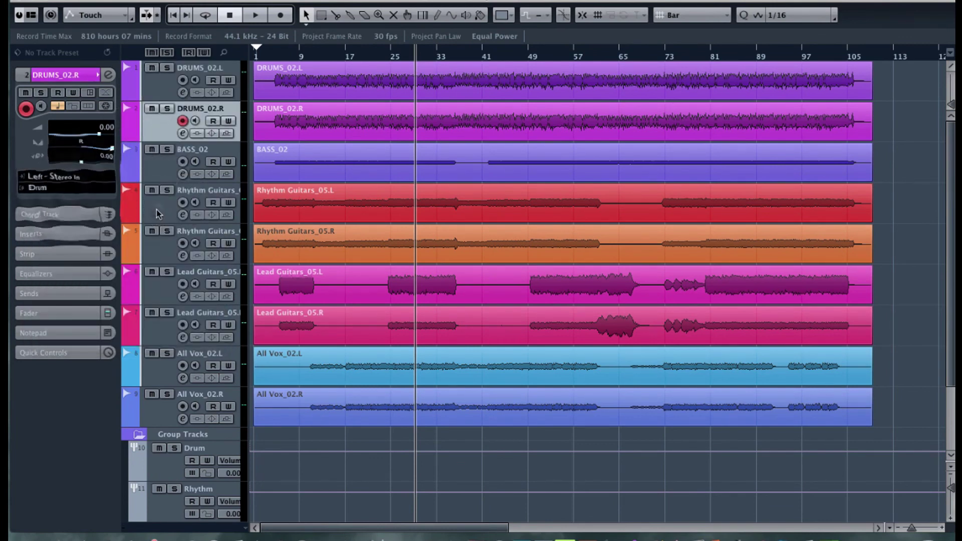
pyautogui.click(55, 187)
pyautogui.click(90, 321)
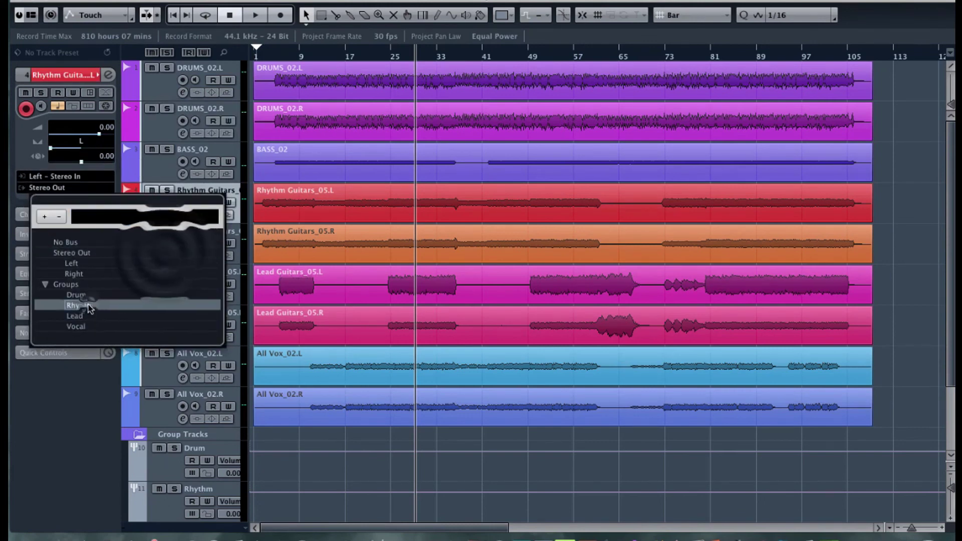
pyautogui.click(161, 243)
pyautogui.click(87, 189)
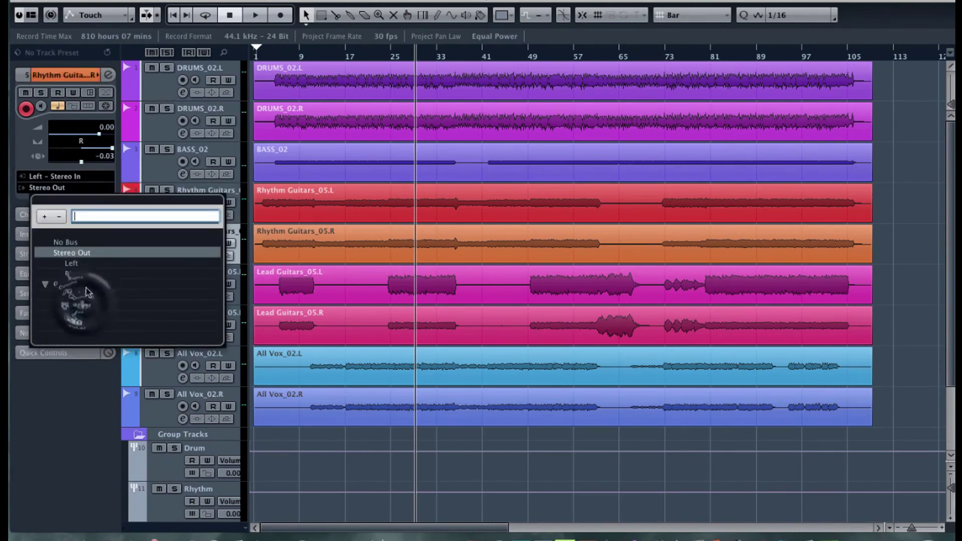
pyautogui.click(82, 304)
# Route the outputs of the left and right Lead Guitars tracks to the Lead group
pyautogui.click(153, 285)
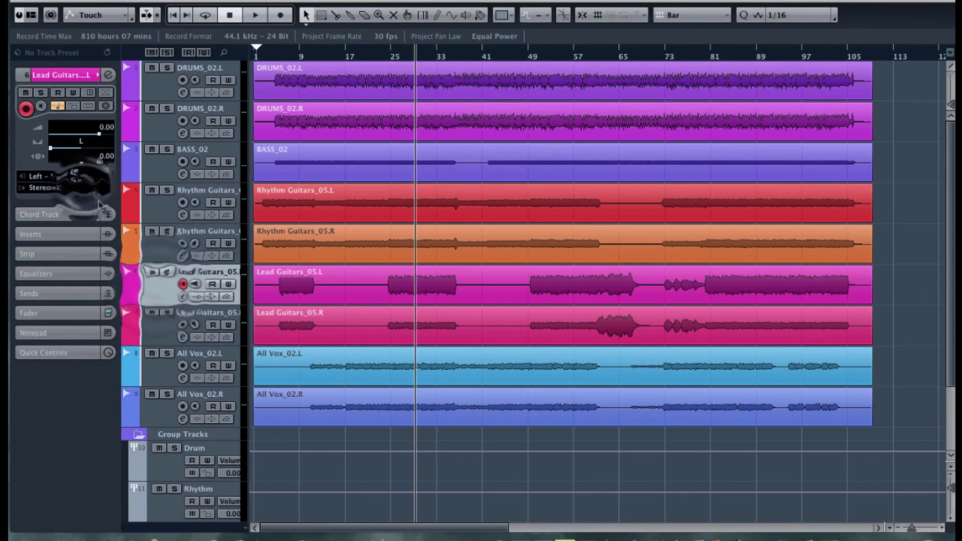
pyautogui.click(60, 188)
pyautogui.click(79, 316)
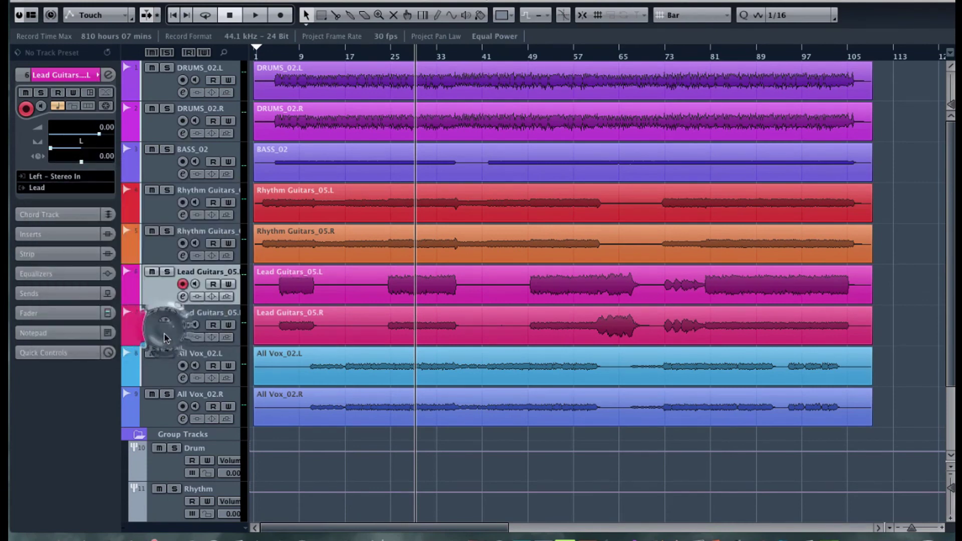
pyautogui.click(154, 325)
pyautogui.click(58, 188)
pyautogui.click(65, 284)
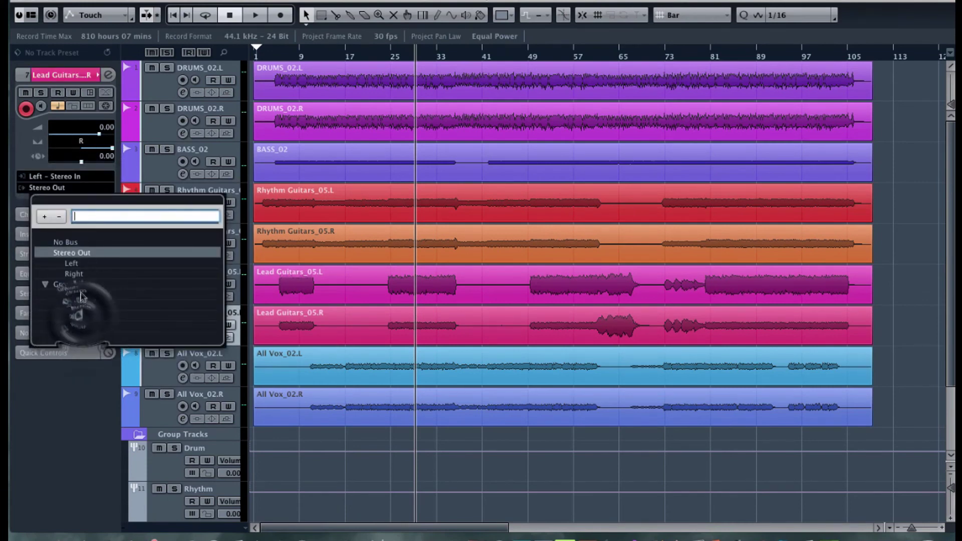
pyautogui.click(80, 315)
# Route the outputs of All Vox_02.L and All Vox_02.R to the Vocal group
pyautogui.click(167, 371)
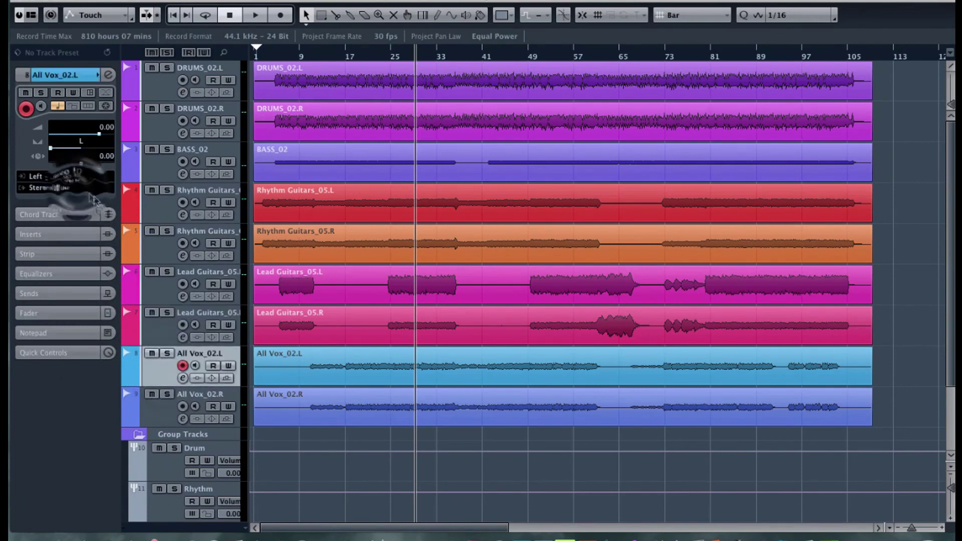
pyautogui.click(61, 187)
pyautogui.click(65, 284)
pyautogui.click(80, 328)
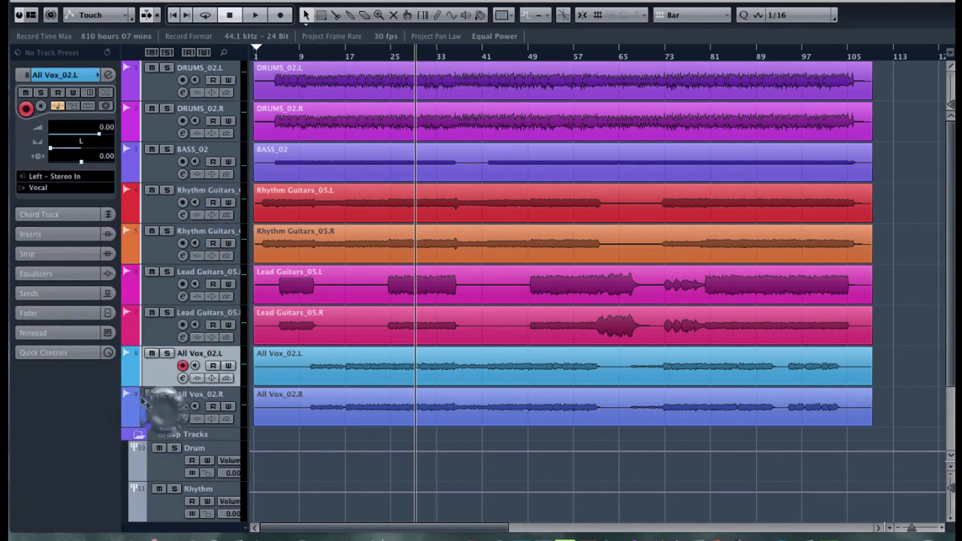
pyautogui.click(150, 403)
pyautogui.click(62, 189)
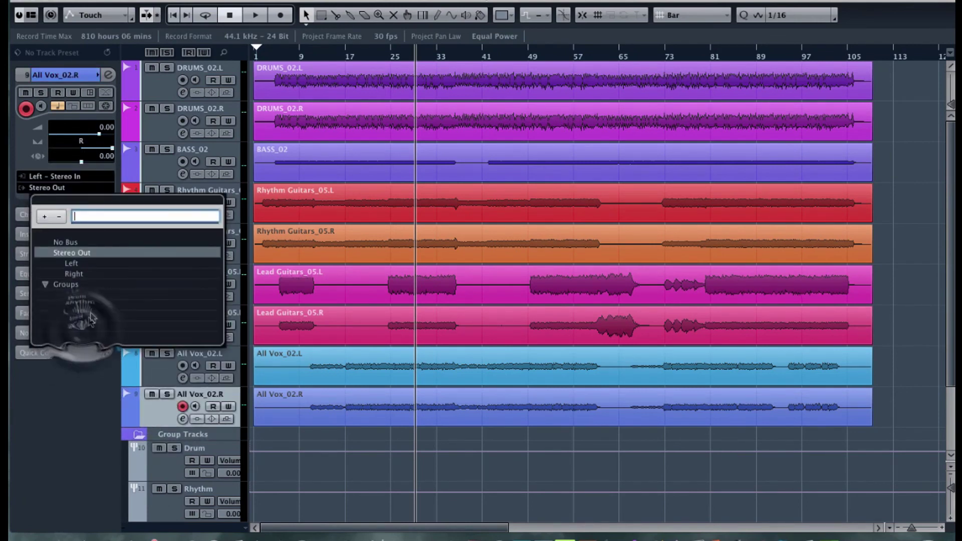
pyautogui.click(80, 327)
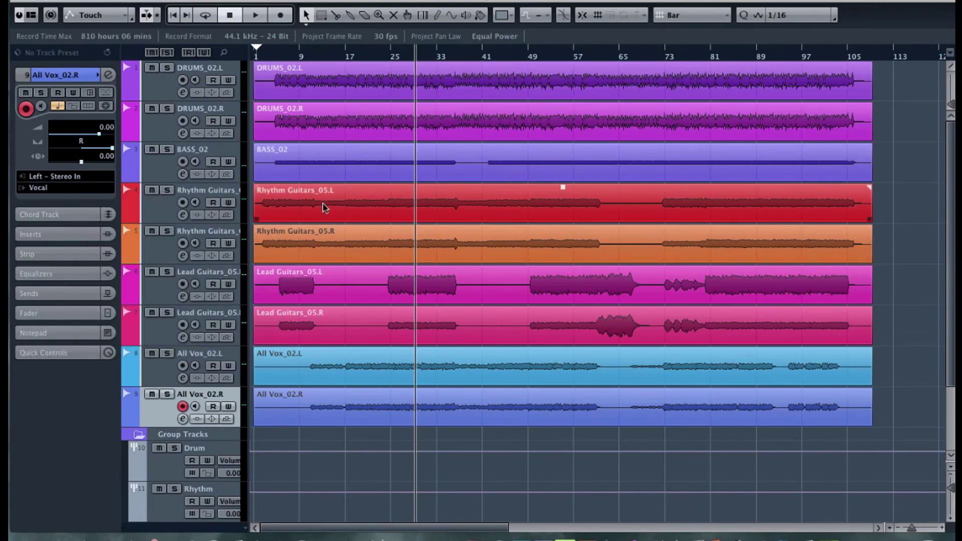
# Open the mixer, solo the Drum group and lower its fader to about -0.84 dB while playing the song
pyautogui.press('F3')
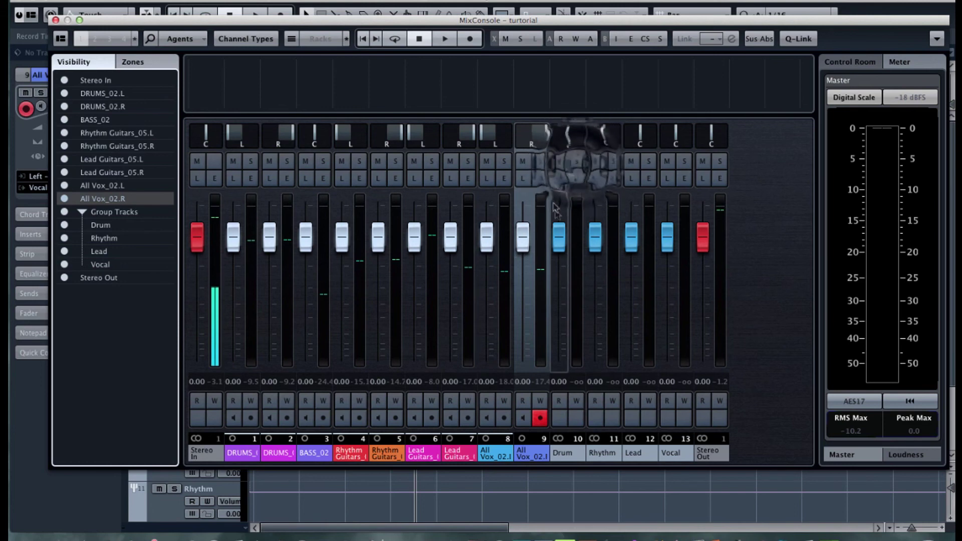
pyautogui.click(576, 162)
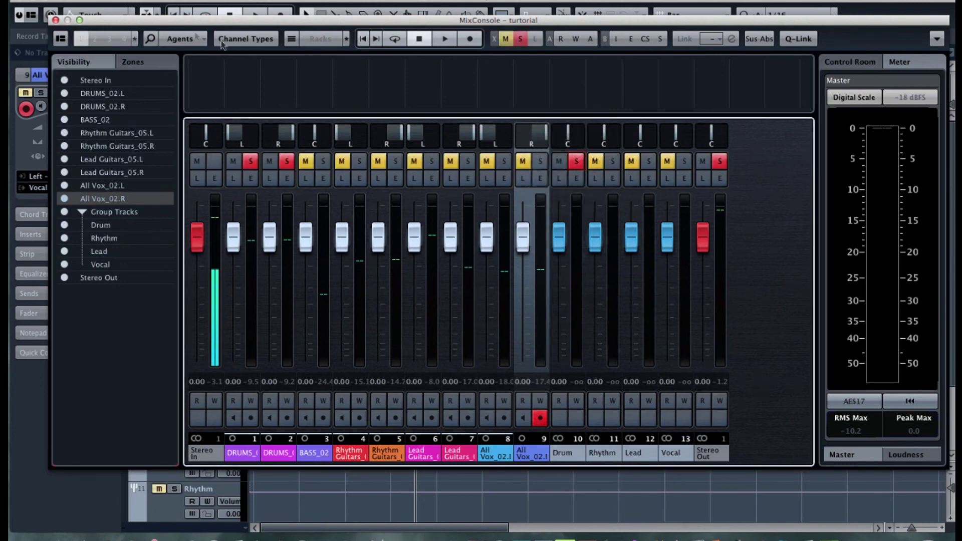
pyautogui.press('space')
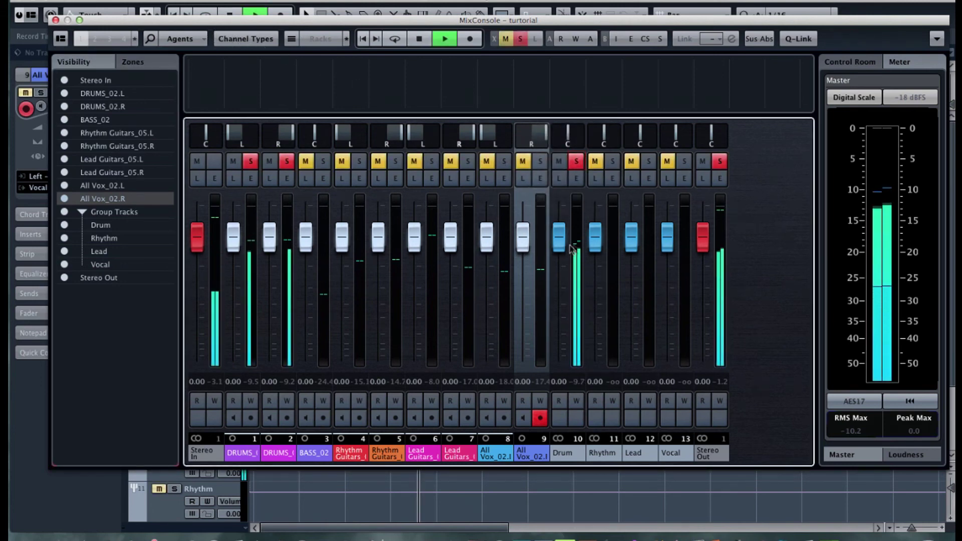
pyautogui.moveTo(560, 238); pyautogui.dragTo(564, 257)
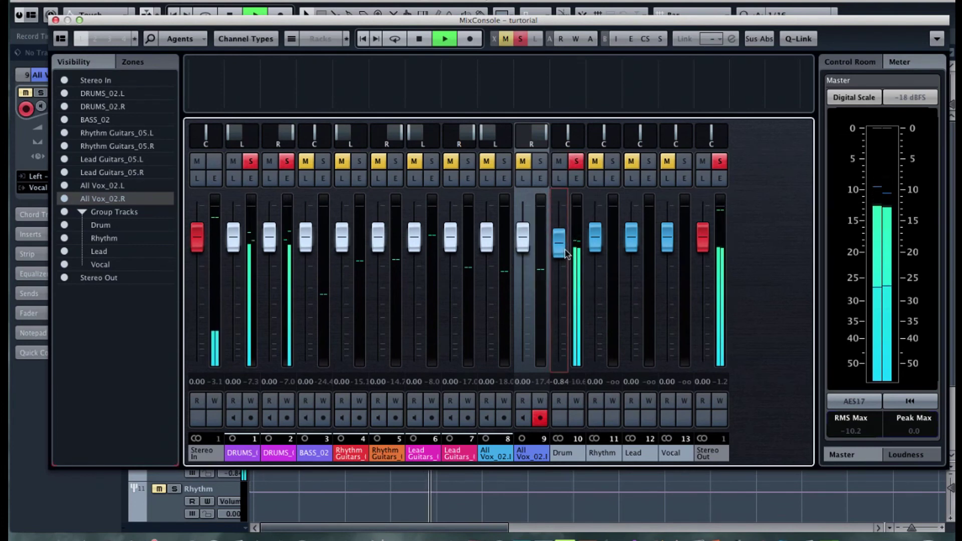
pyautogui.press('space')
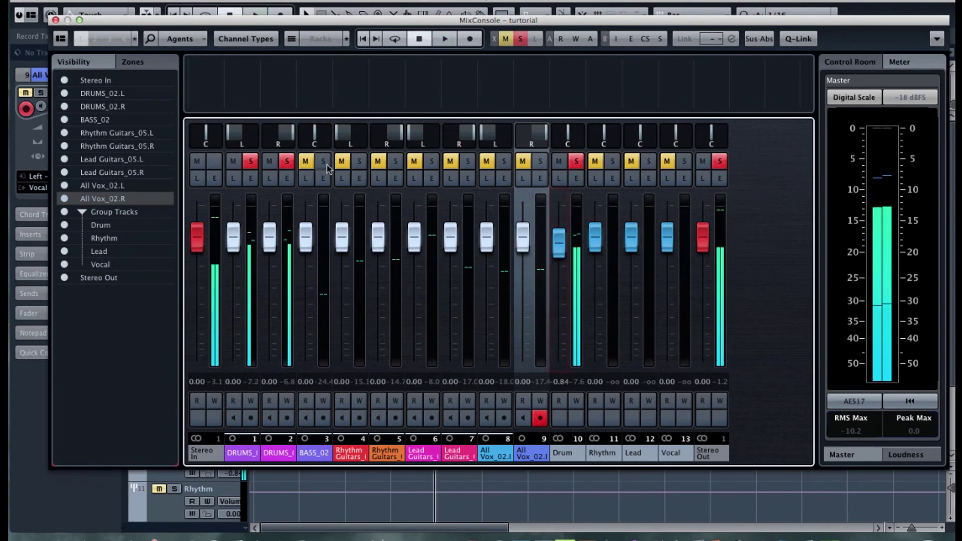
# Solo BASS_02 along with the drums and lower its fader to about -1.03 dB during playback
pyautogui.click(325, 163)
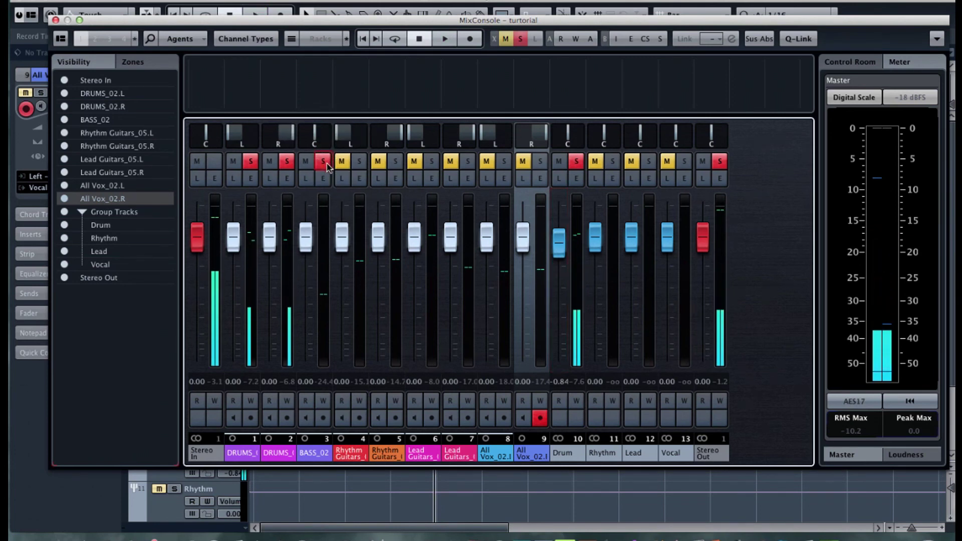
pyautogui.press('space')
pyautogui.moveTo(306, 236)
pyautogui.mouseDown()
pyautogui.moveTo(309, 260)
pyautogui.moveTo(311, 252)
pyautogui.mouseUp()
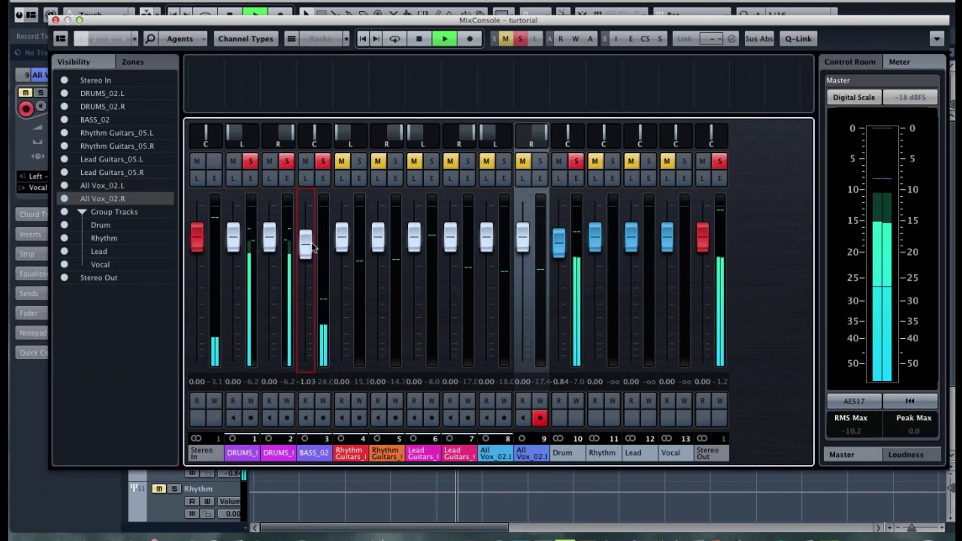
pyautogui.press('space')
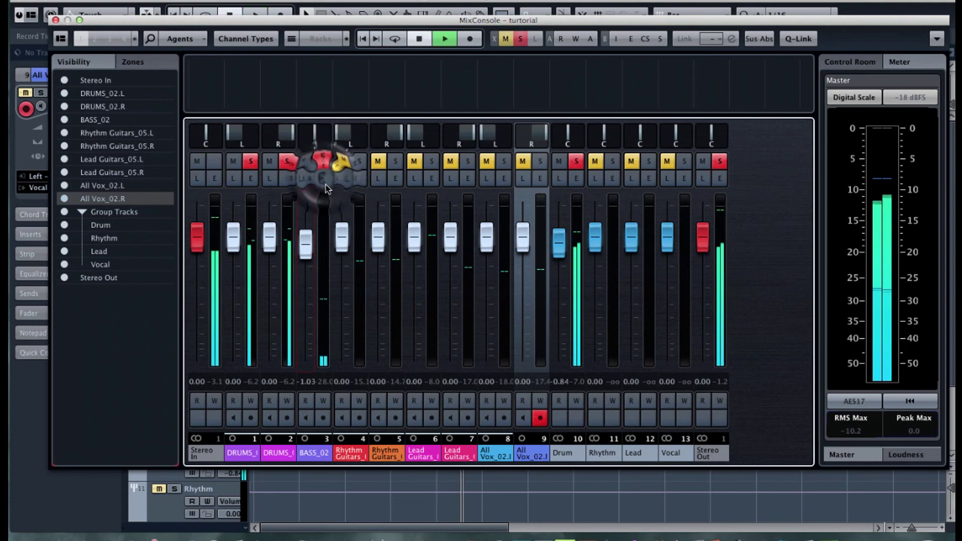
# Open the channel settings of BASS_02 and load the CLA-3A Mono compressor in the first insert slot
pyautogui.click(323, 178)
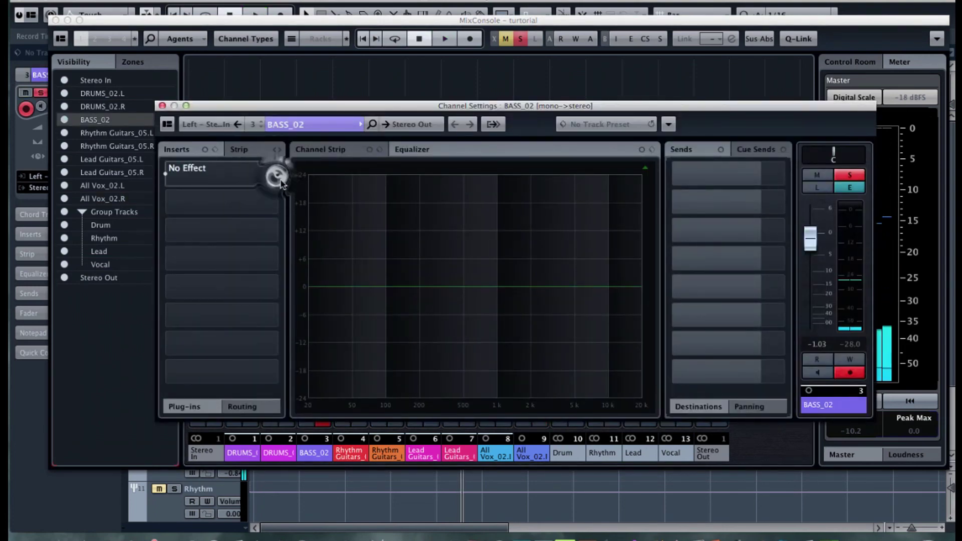
pyautogui.click(275, 178)
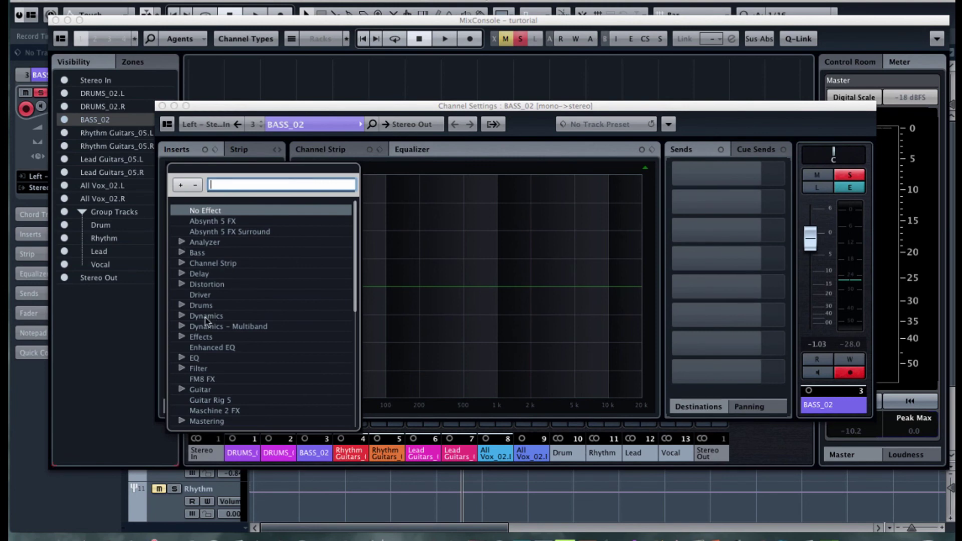
pyautogui.click(182, 316)
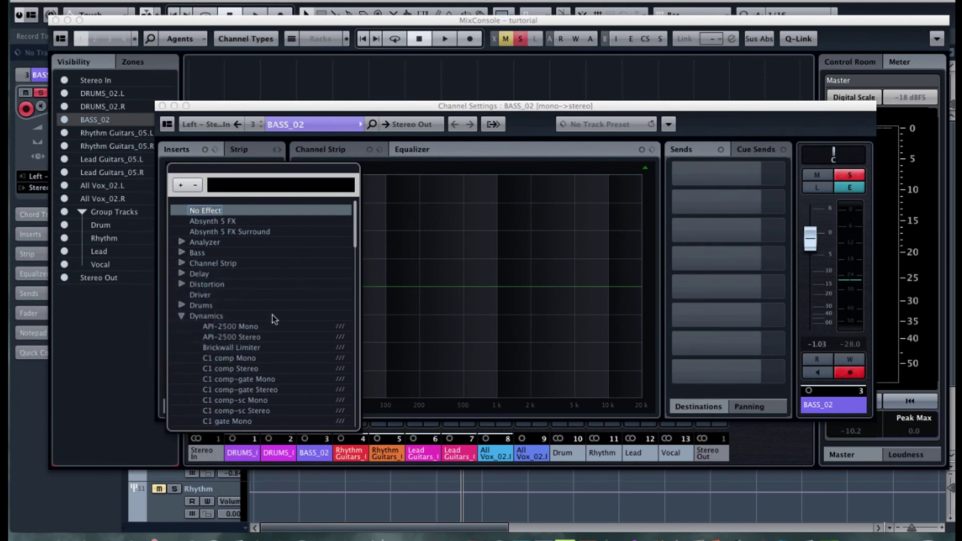
pyautogui.scroll(-6, 272, 314)
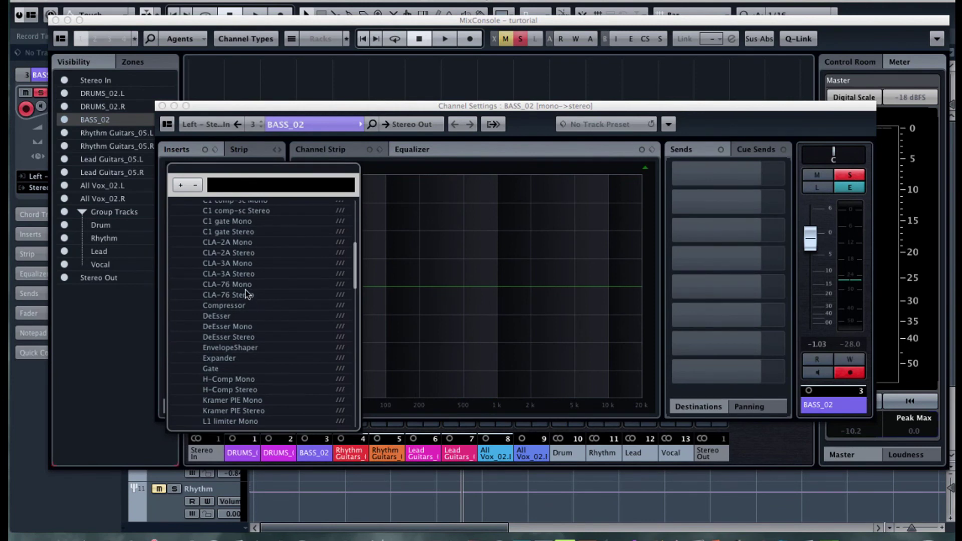
pyautogui.click(242, 263)
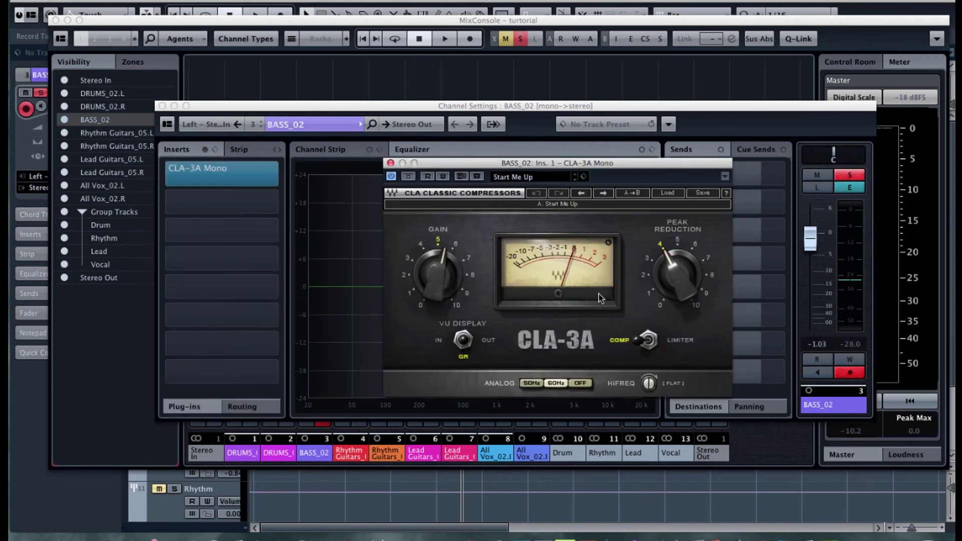
# Load the Bass factory preset in the CLA-3A compressor and close the plug-in window
pyautogui.click(667, 193)
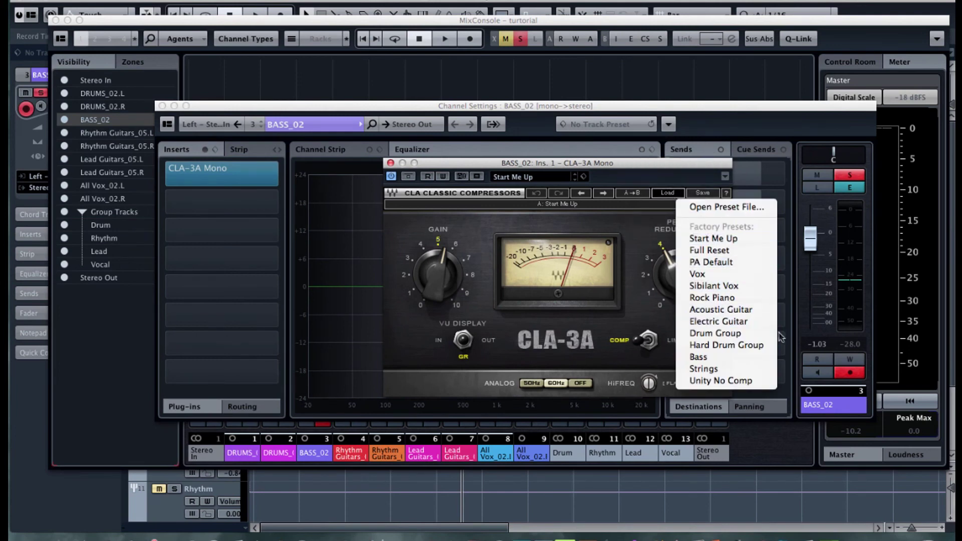
pyautogui.click(701, 357)
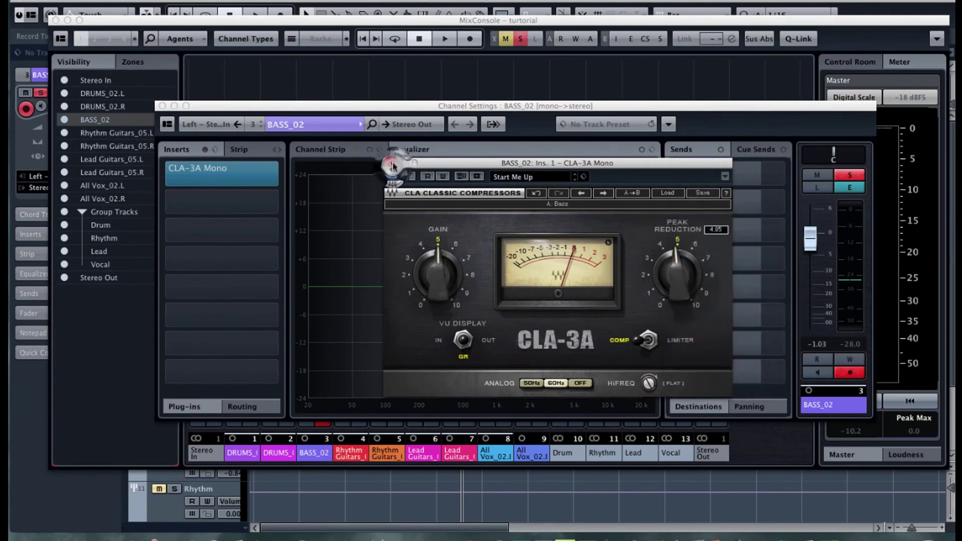
pyautogui.click(392, 165)
# Add MaxxBass Mono in the second insert slot of BASS_02 and load its Medium factory preset
pyautogui.click(270, 200)
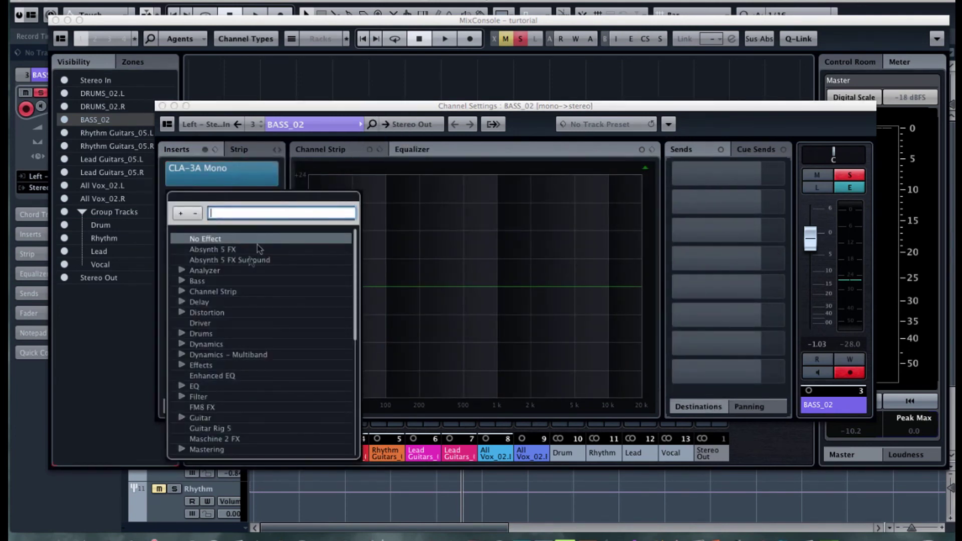
pyautogui.click(188, 280)
pyautogui.scroll(-4, 258, 307)
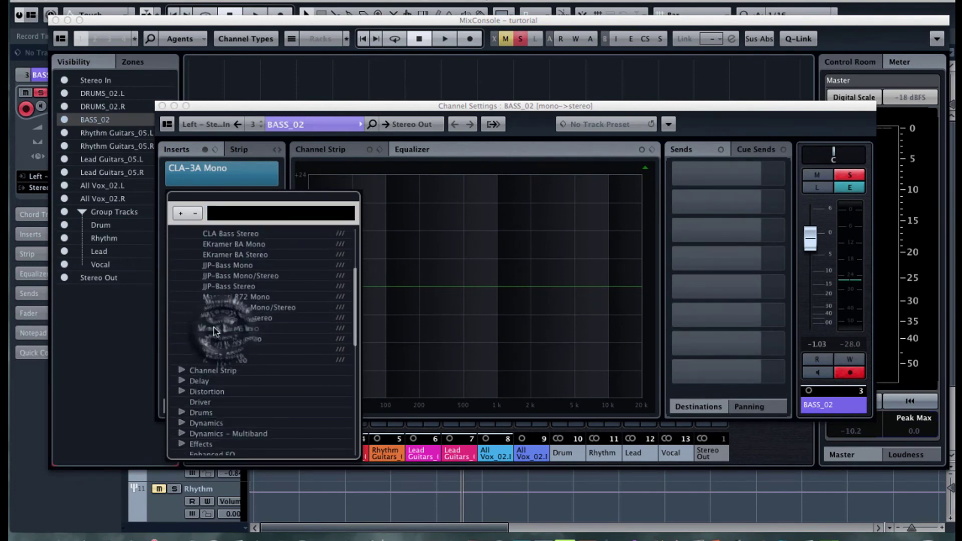
pyautogui.click(231, 328)
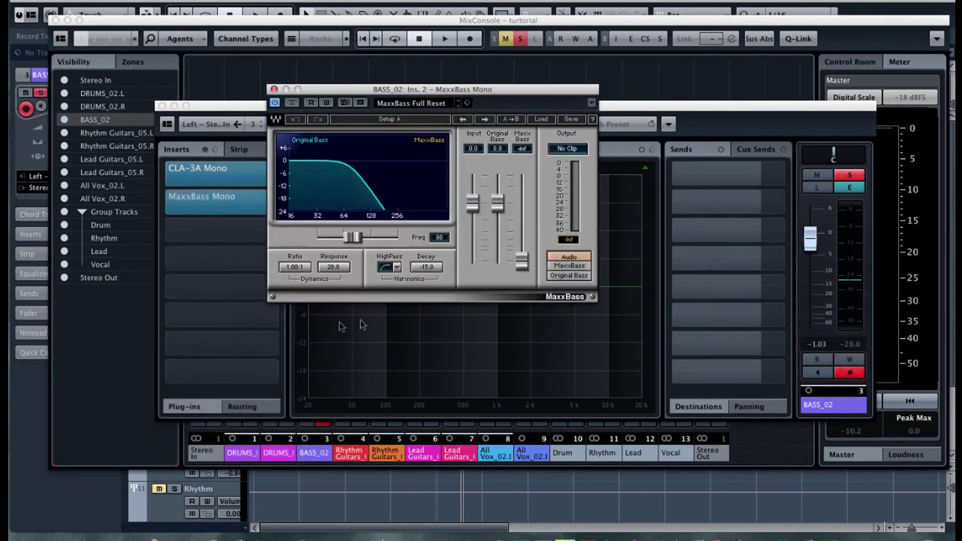
pyautogui.click(536, 120)
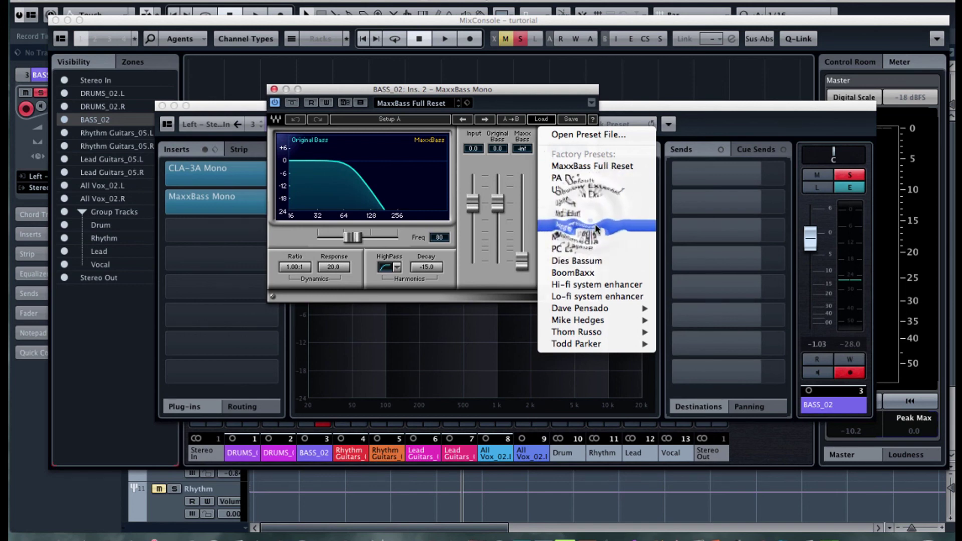
pyautogui.click(568, 213)
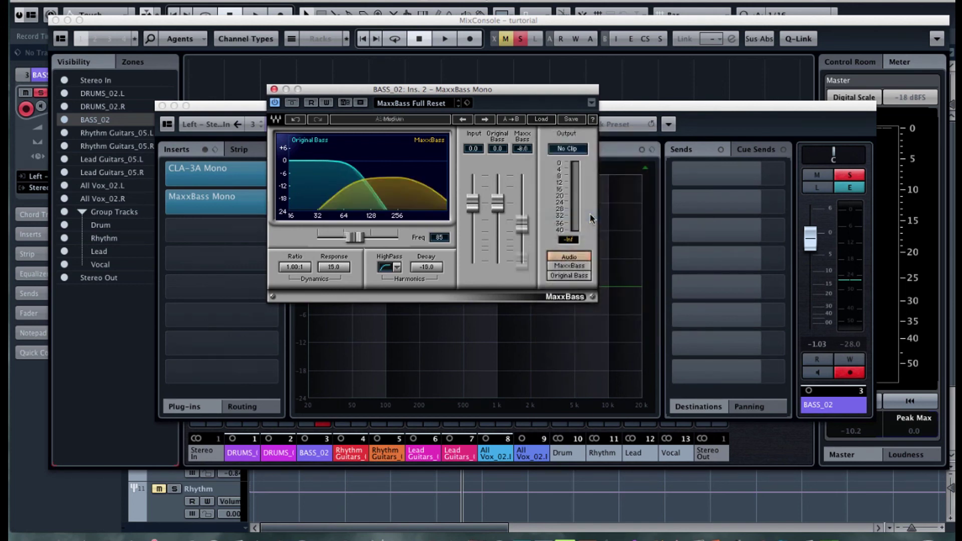
# Close the MaxxBass window and load the L1 limiter Mono in the third insert slot of BASS_02
pyautogui.click(274, 90)
pyautogui.click(226, 224)
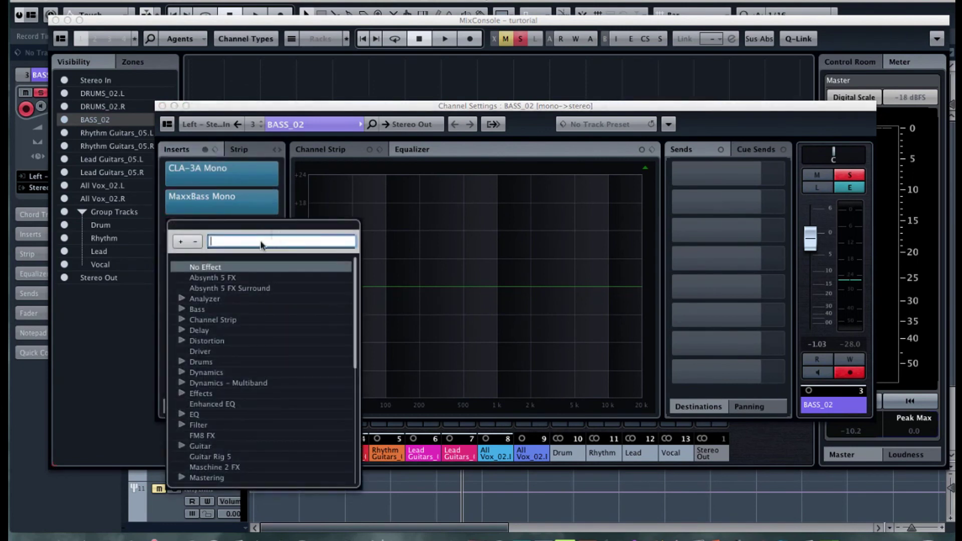
pyautogui.click(183, 372)
pyautogui.scroll(-5, 260, 371)
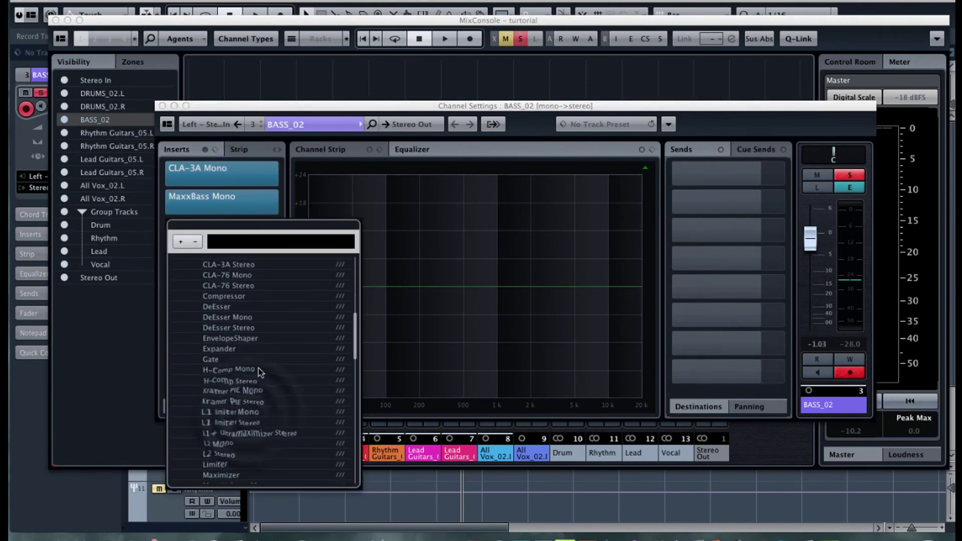
pyautogui.click(235, 412)
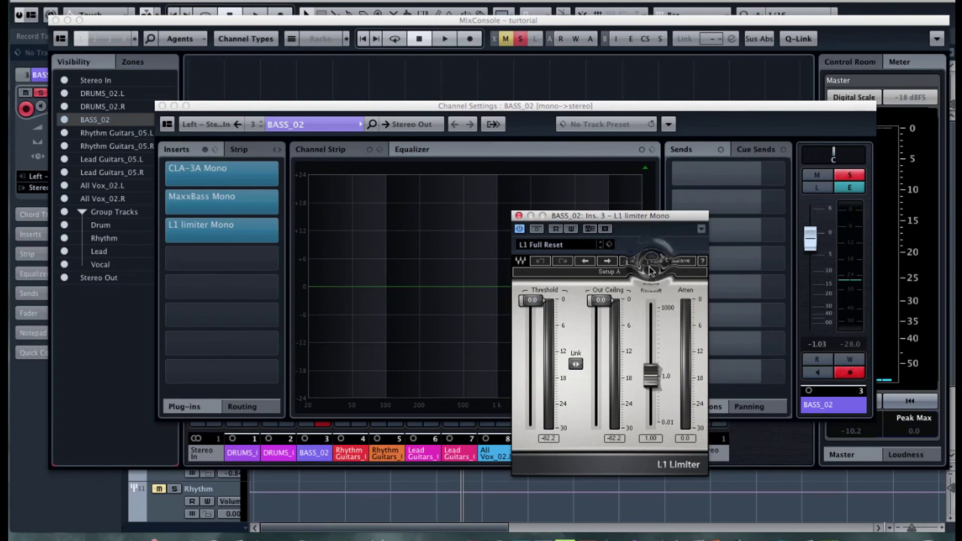
# Load the Voice/Broadcast VO factory preset in the L1 limiter, and close the plug-in and the BASS_02 channel settings
pyautogui.click(664, 272)
pyautogui.click(690, 319)
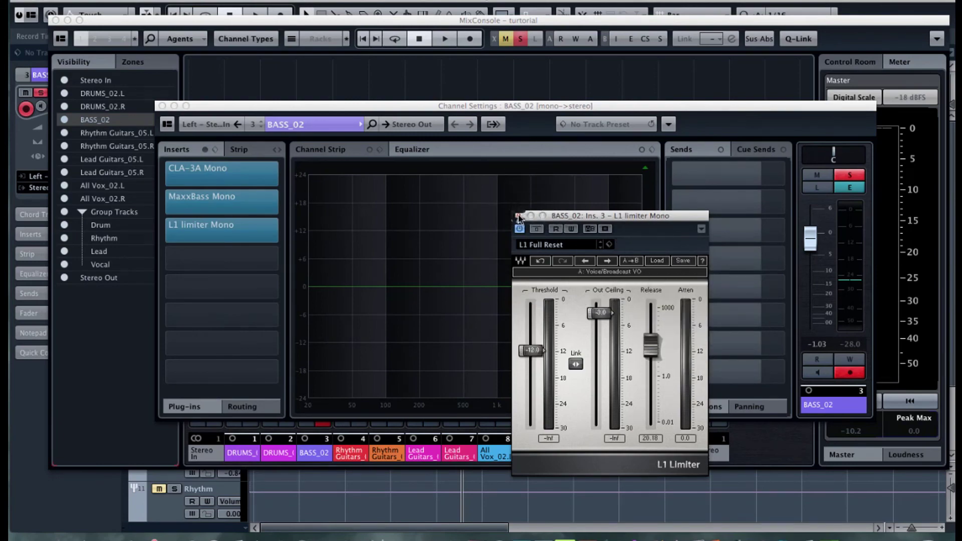
pyautogui.click(518, 216)
pyautogui.click(162, 106)
# Unsolo the drum tracks, play from about bar 17, and lower the BASS_02 fader to about -11.0 dB
pyautogui.click(286, 161)
pyautogui.click(251, 161)
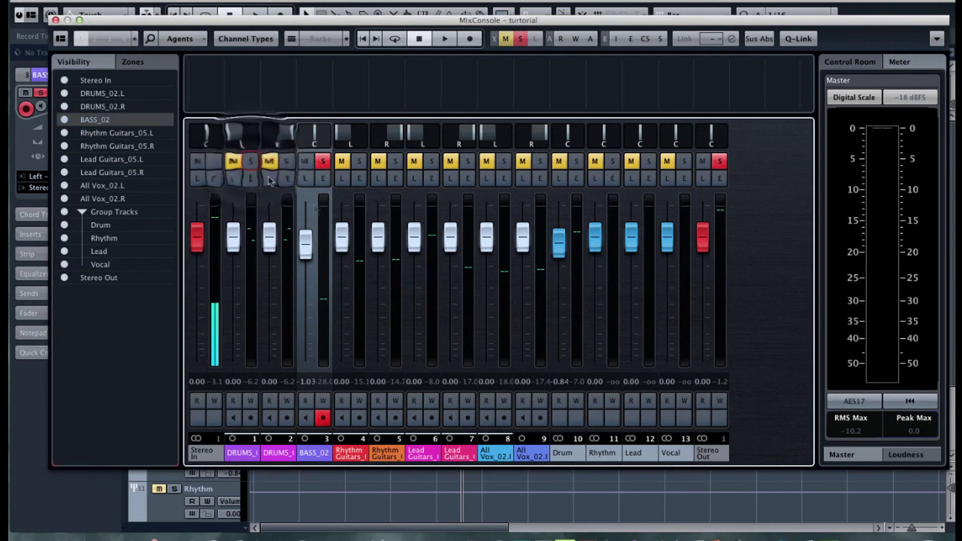
pyautogui.press('space')
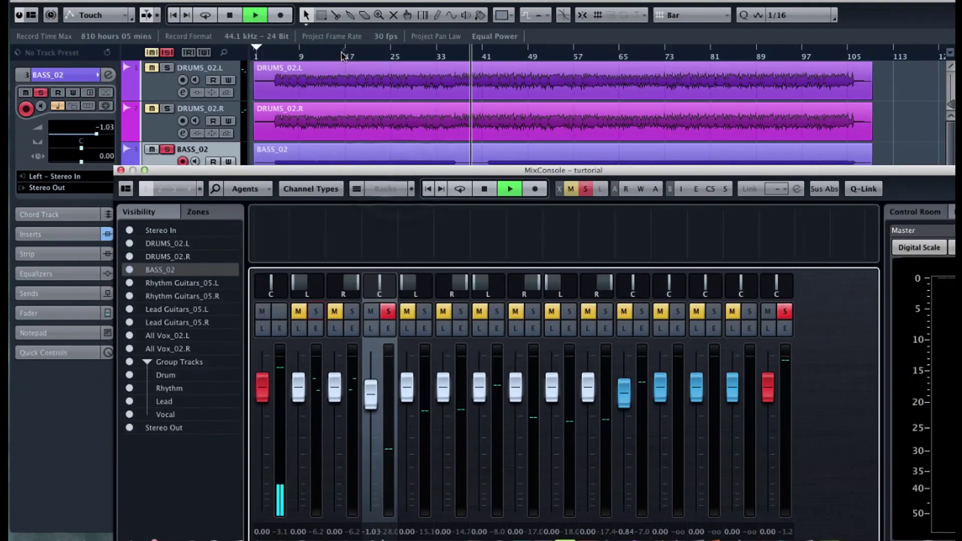
pyautogui.click(342, 53)
pyautogui.moveTo(398, 171); pyautogui.dragTo(390, 56)
pyautogui.moveTo(375, 278); pyautogui.dragTo(369, 325)
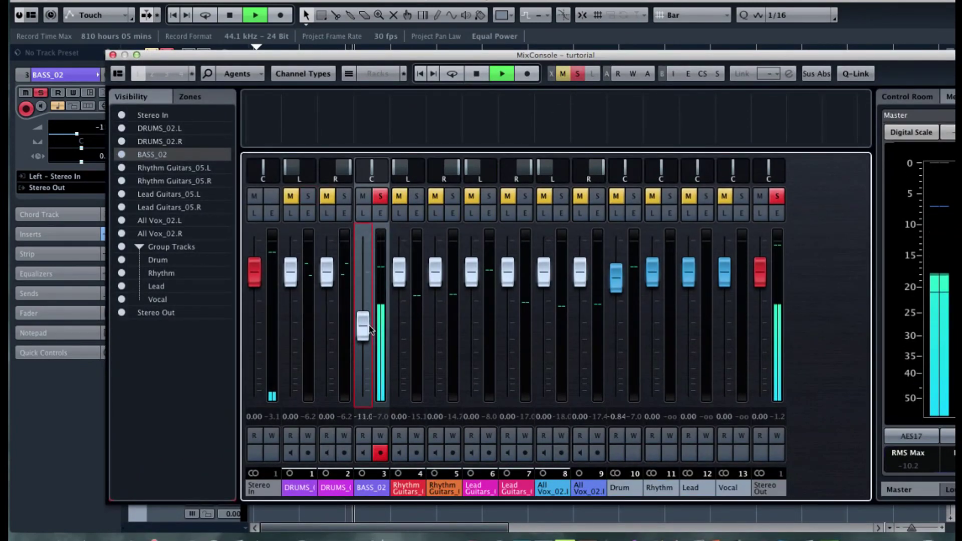
# Solo the Drum group alongside the bass and fine-tune the BASS_02 fader to about -12.1 dB during playback
pyautogui.click(633, 197)
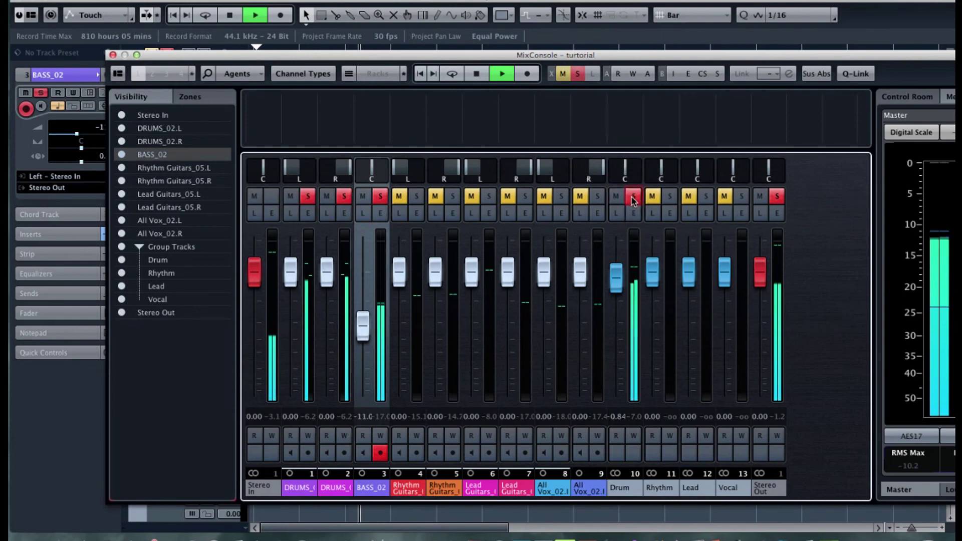
pyautogui.moveTo(363, 324); pyautogui.dragTo(364, 330)
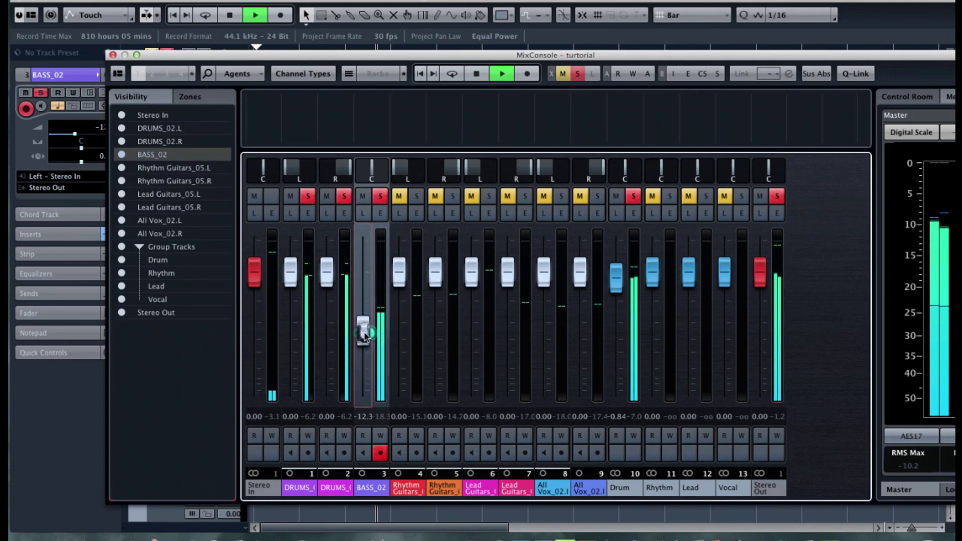
pyautogui.moveTo(364, 333); pyautogui.dragTo(365, 330)
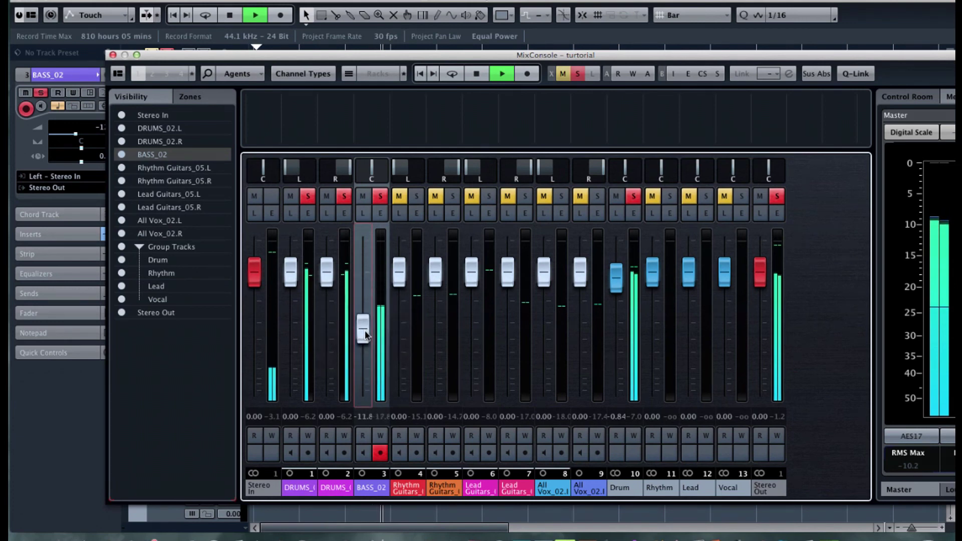
pyautogui.press('space')
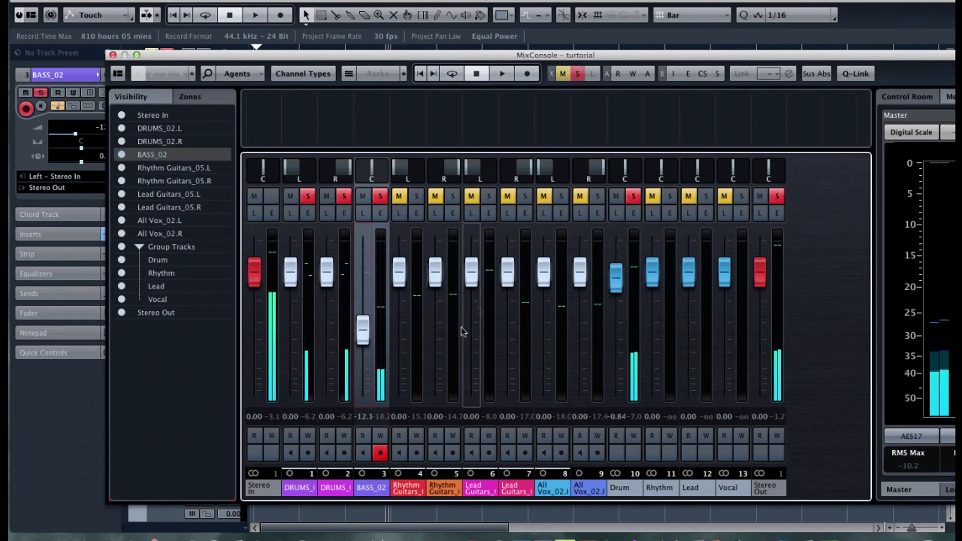
# Solo the Rhythm group with the drums and bass and lower its fader to about -5.42 dB during playback
pyautogui.click(675, 207)
pyautogui.click(671, 201)
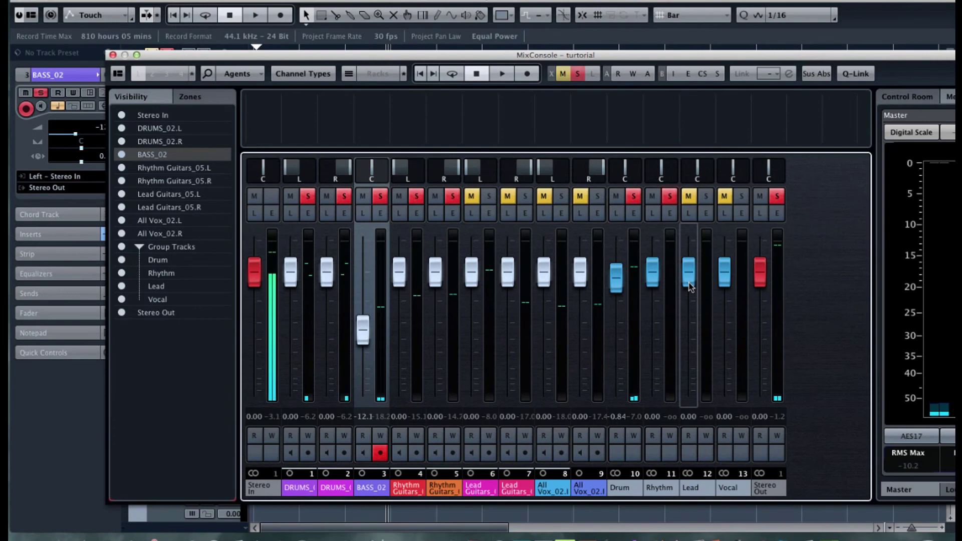
pyautogui.press('space')
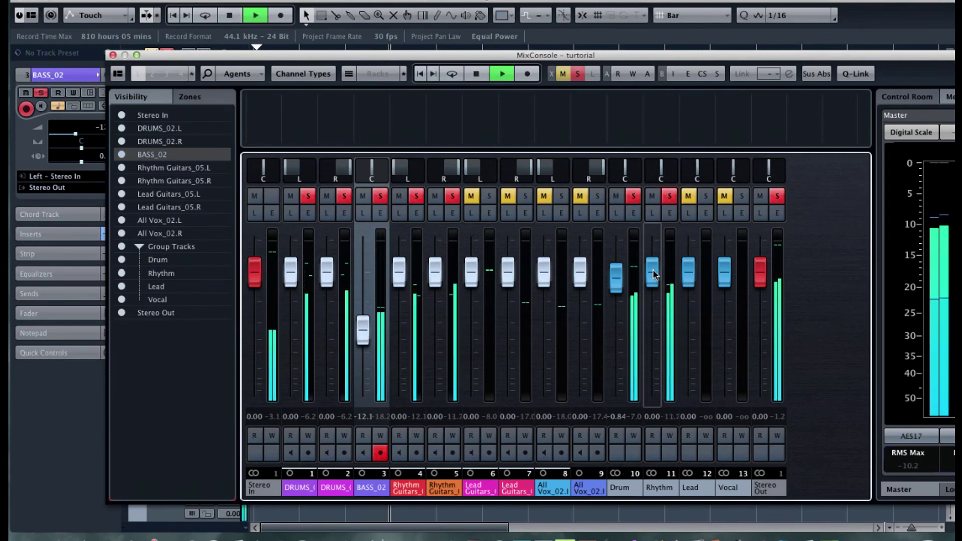
pyautogui.click(653, 273)
pyautogui.moveTo(653, 274); pyautogui.dragTo(654, 304)
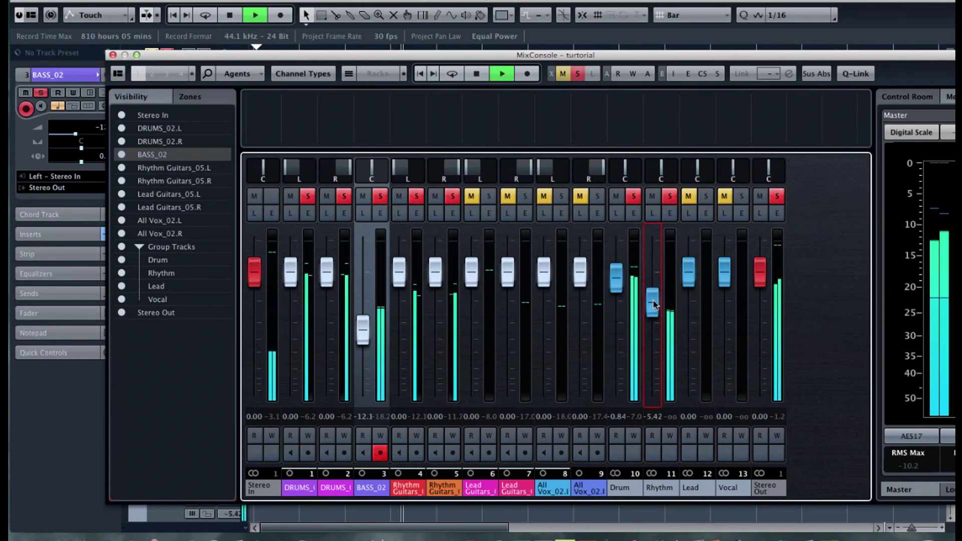
# Solo the Lead group, lower its fader to about -8.69 dB, and raise the Rhythm fader to about -4.35 dB during playback
pyautogui.click(688, 195)
pyautogui.click(706, 196)
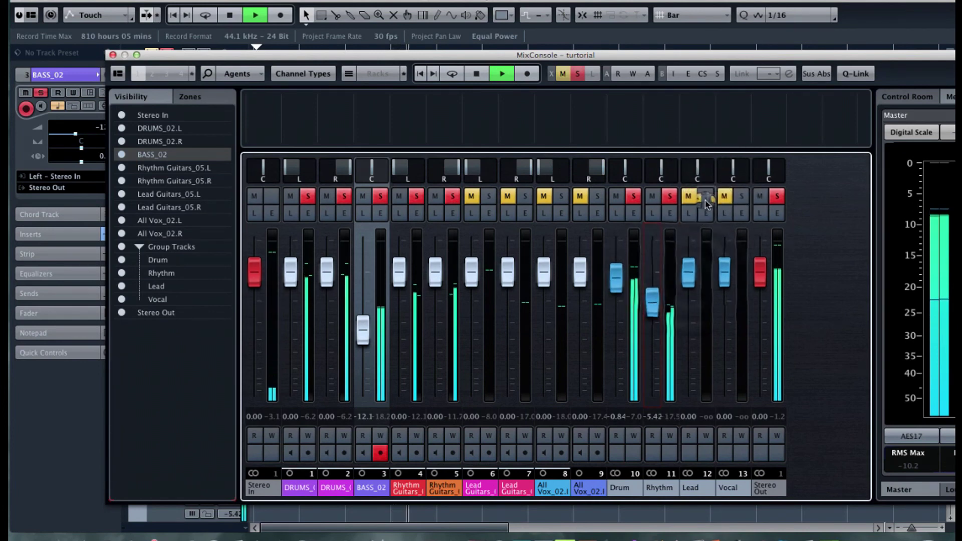
pyautogui.click(691, 276)
pyautogui.moveTo(692, 282); pyautogui.dragTo(690, 317)
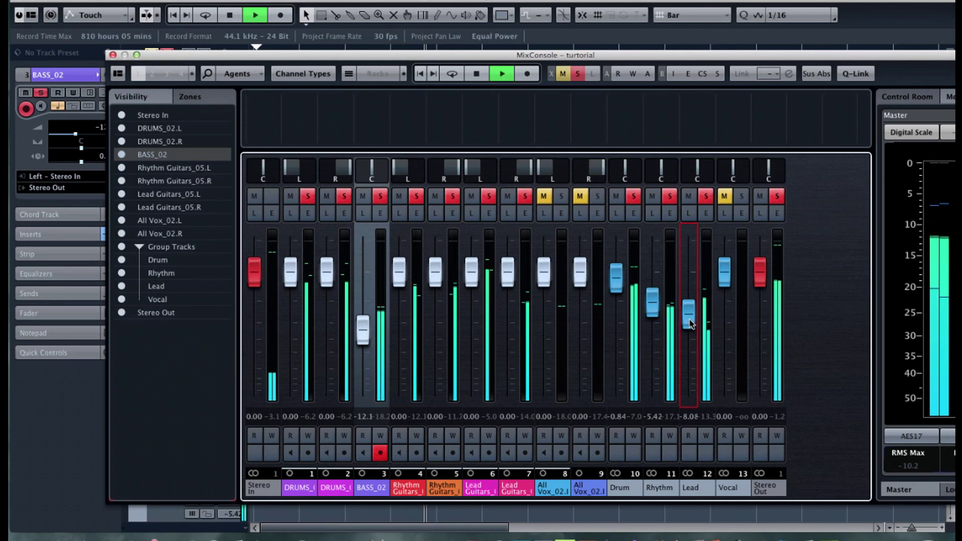
pyautogui.moveTo(689, 320); pyautogui.dragTo(691, 323)
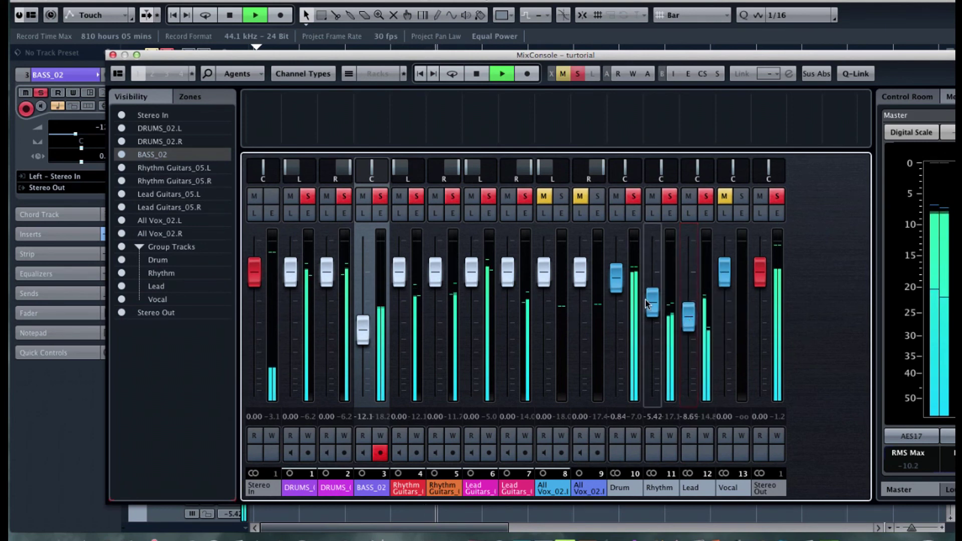
pyautogui.moveTo(652, 304); pyautogui.dragTo(652, 298)
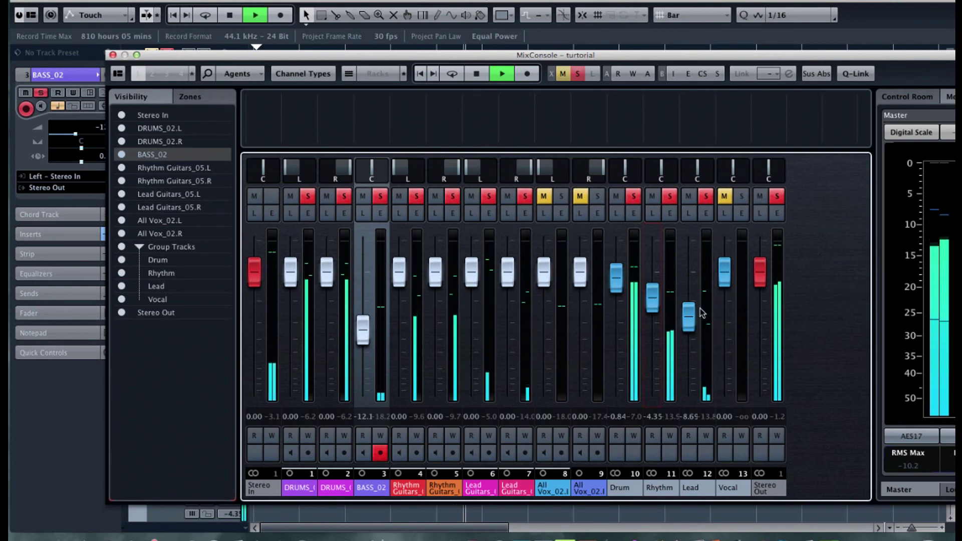
pyautogui.press('space')
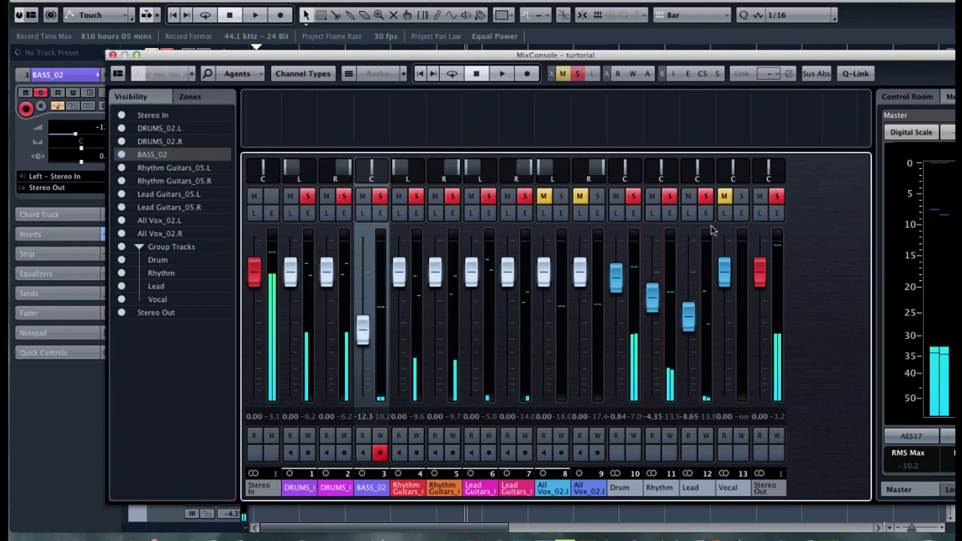
# Solo the Vocal group and play the mix to audition the vocals against the other groups
pyautogui.click(741, 196)
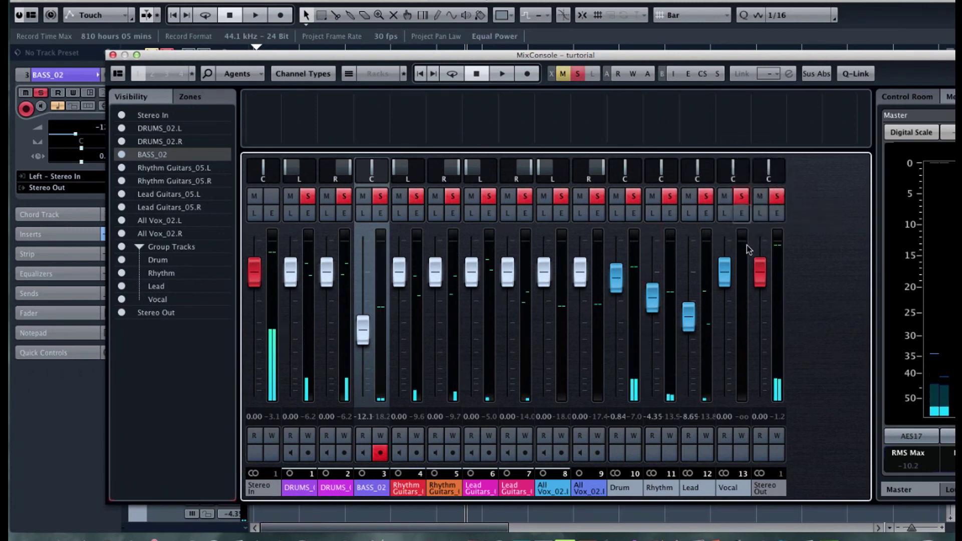
pyautogui.press('space')
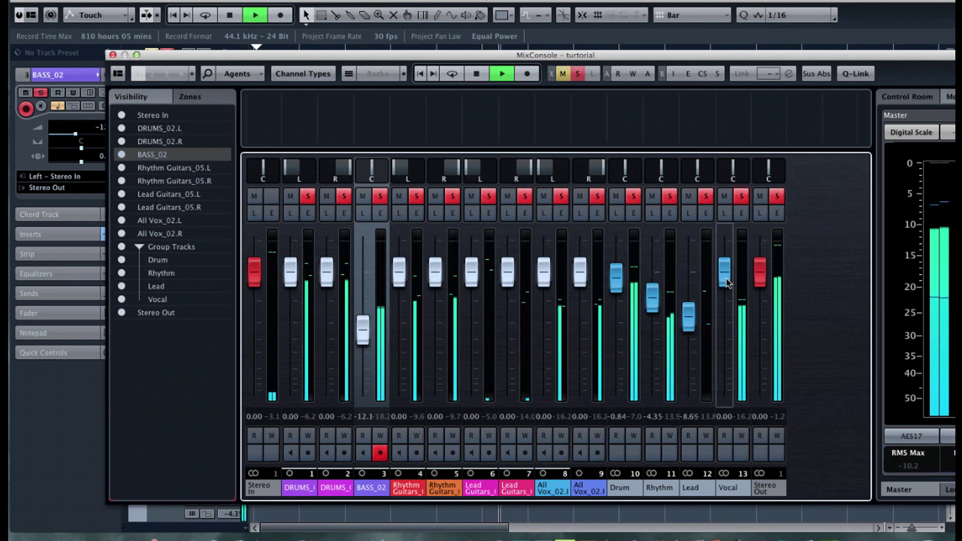
pyautogui.press('space')
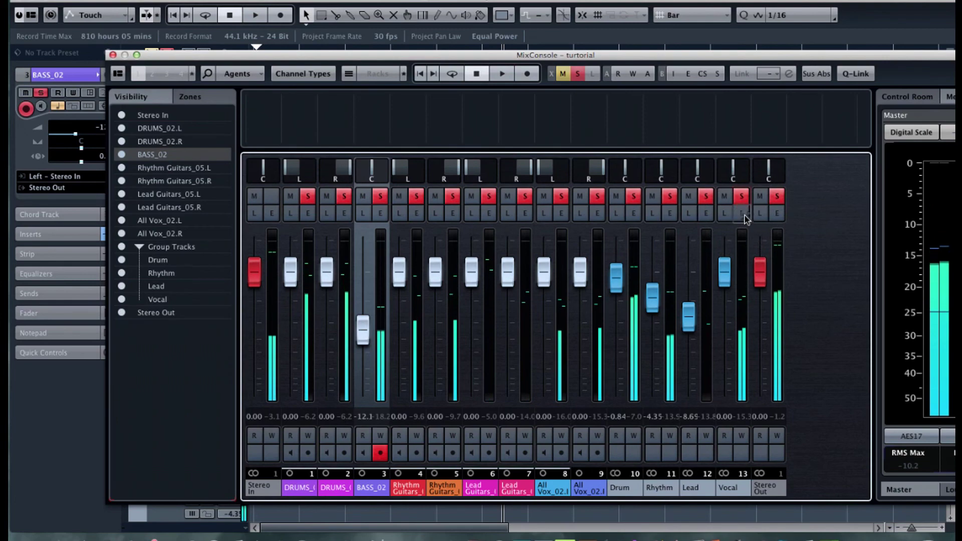
# Open the channel settings of the Vocal group and load the L1 limiter Stereo in the first insert slot
pyautogui.click(741, 212)
pyautogui.click(194, 195)
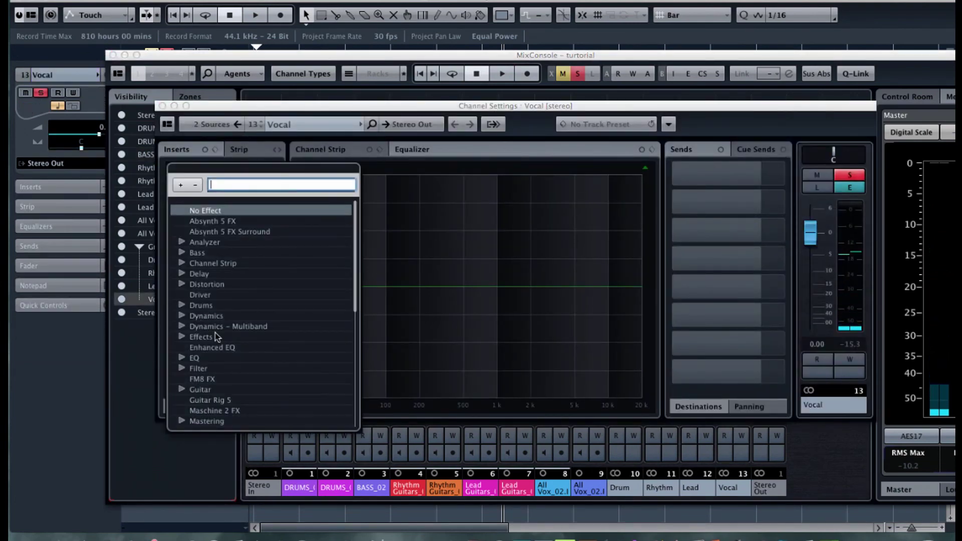
pyautogui.click(182, 318)
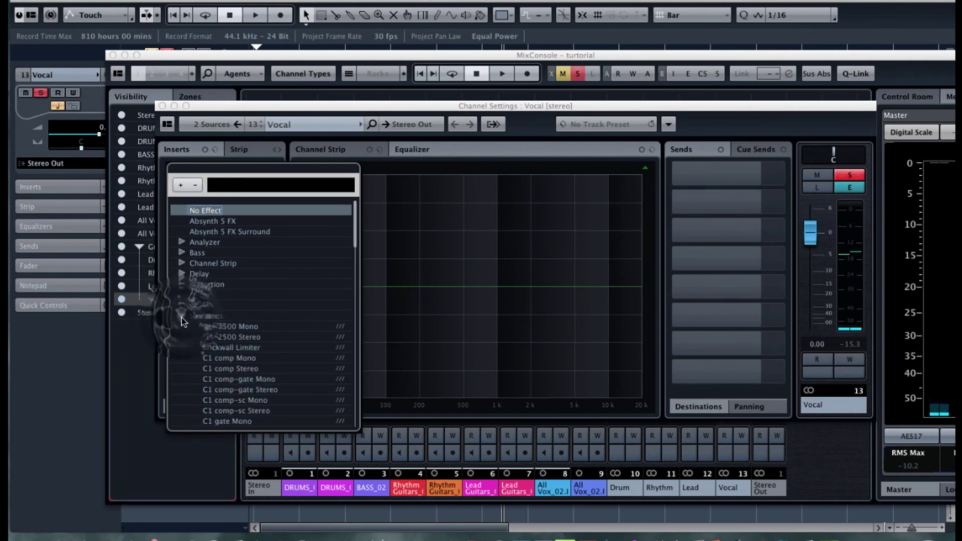
pyautogui.scroll(-6, 200, 320)
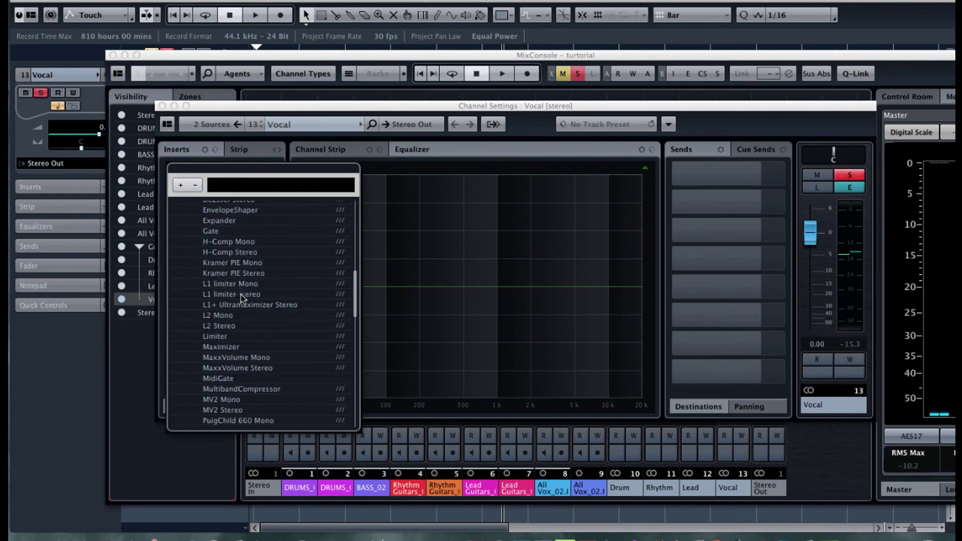
pyautogui.click(244, 294)
# Load the Voice/Broadcast VO preset in the Vocal group's L1 limiter, and close the plug-in and channel settings
pyautogui.click(529, 106)
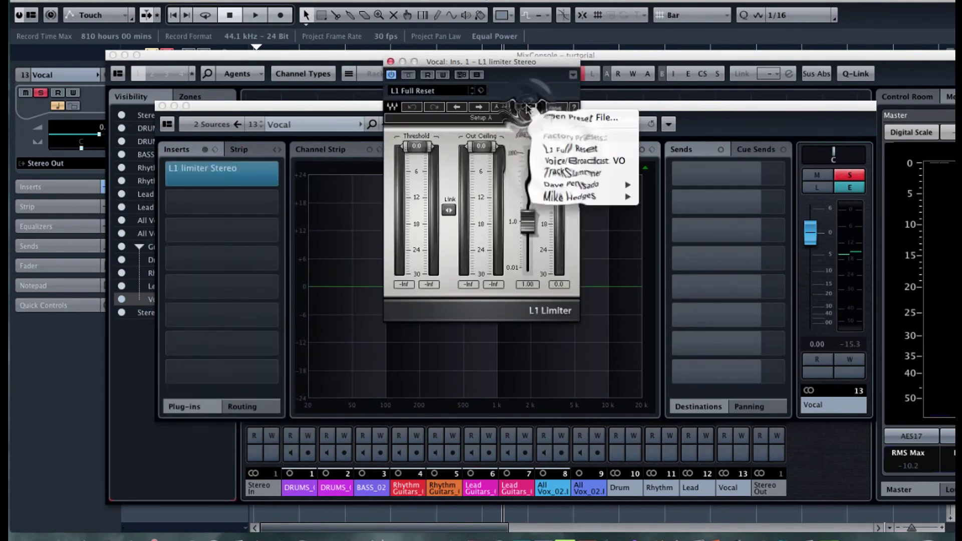
pyautogui.click(548, 159)
pyautogui.click(389, 61)
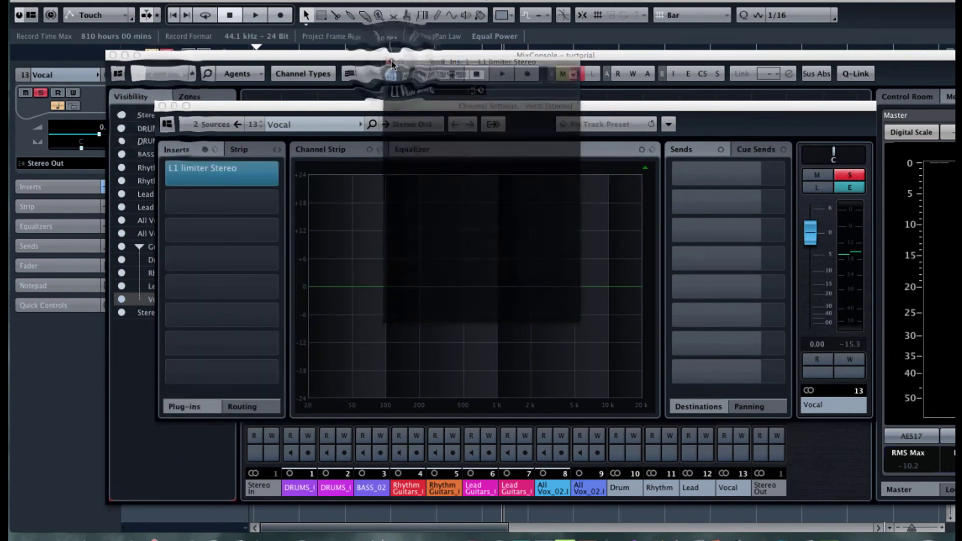
pyautogui.click(161, 106)
# Play the mix, lower the Vocal fader to about -5.26 dB, and raise the Lead fader to about -8.54 dB
pyautogui.press('space')
pyautogui.moveTo(730, 275); pyautogui.dragTo(724, 307)
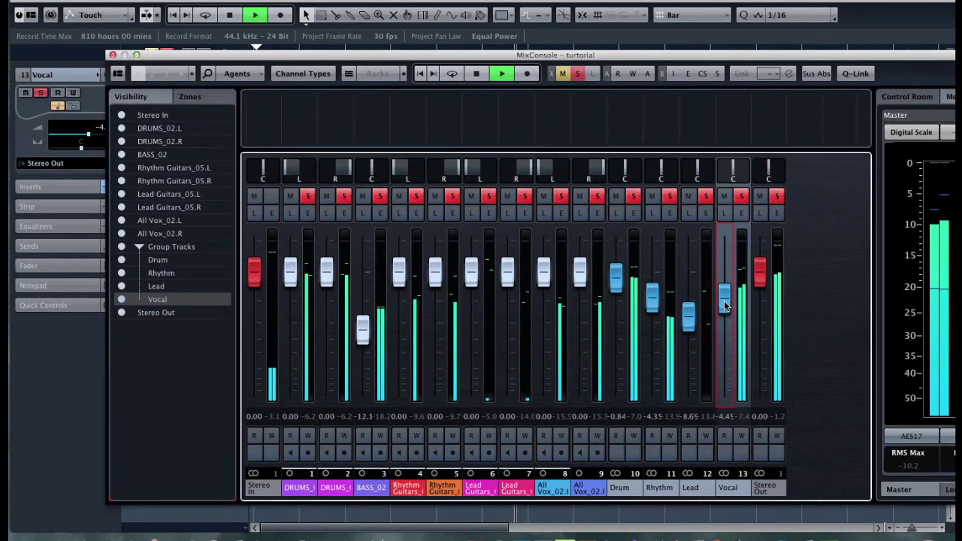
pyautogui.moveTo(725, 307); pyautogui.dragTo(725, 310)
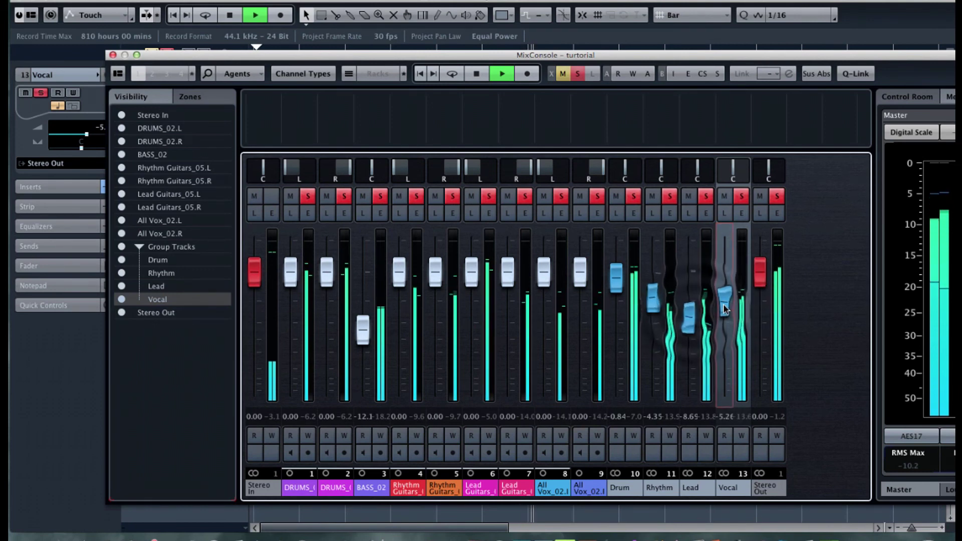
pyautogui.moveTo(691, 311); pyautogui.dragTo(697, 314)
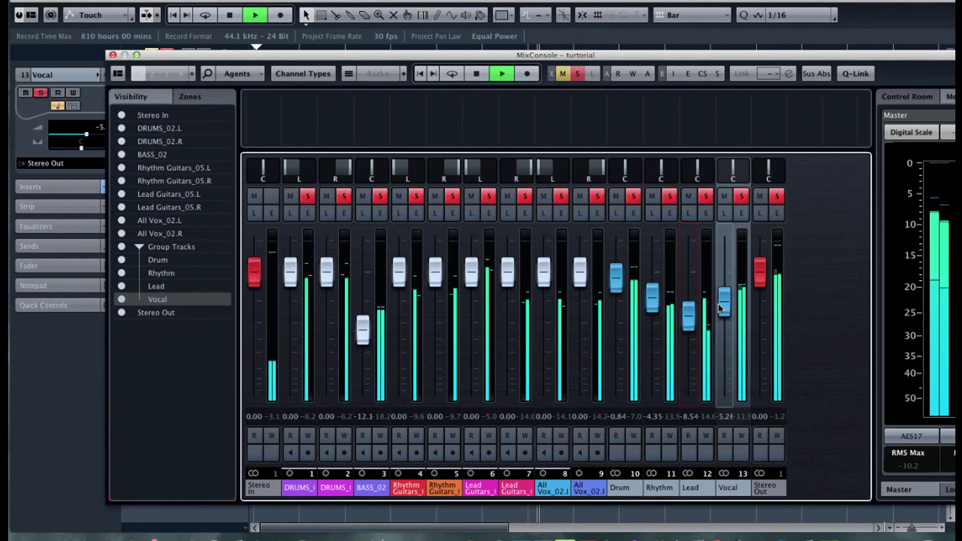
# Raise the Stereo Out fader to about 0.33 dB, stop playback, and briefly open its channel settings
pyautogui.click(763, 269)
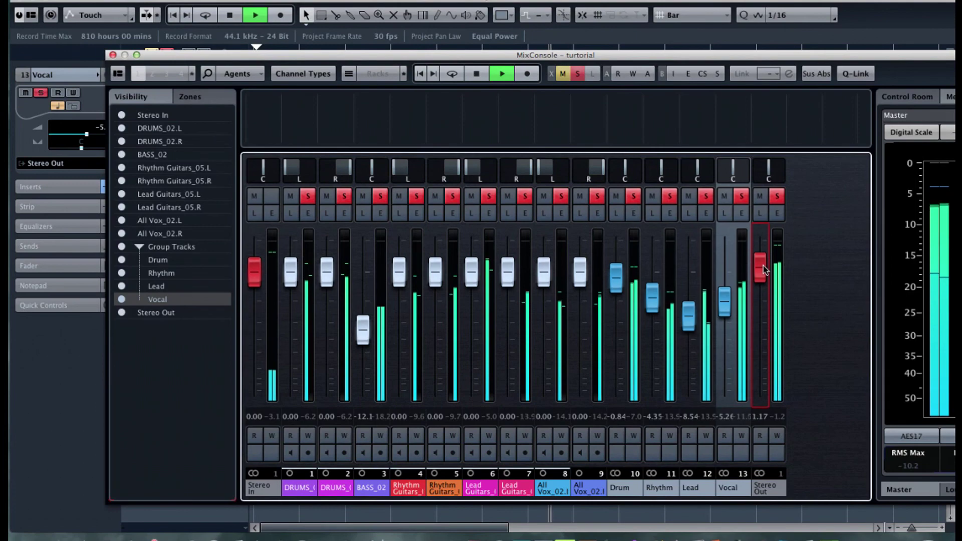
pyautogui.click(776, 213)
pyautogui.press('space')
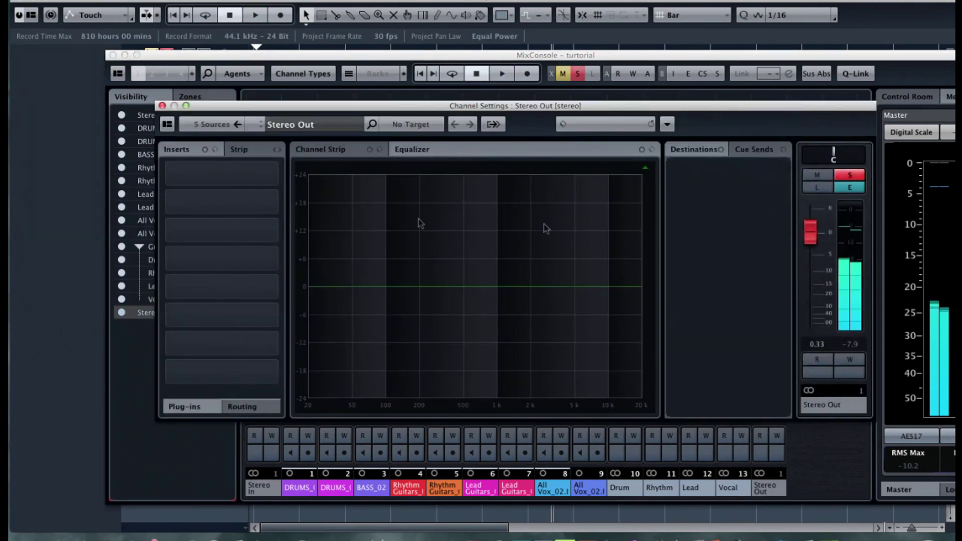
pyautogui.click(162, 106)
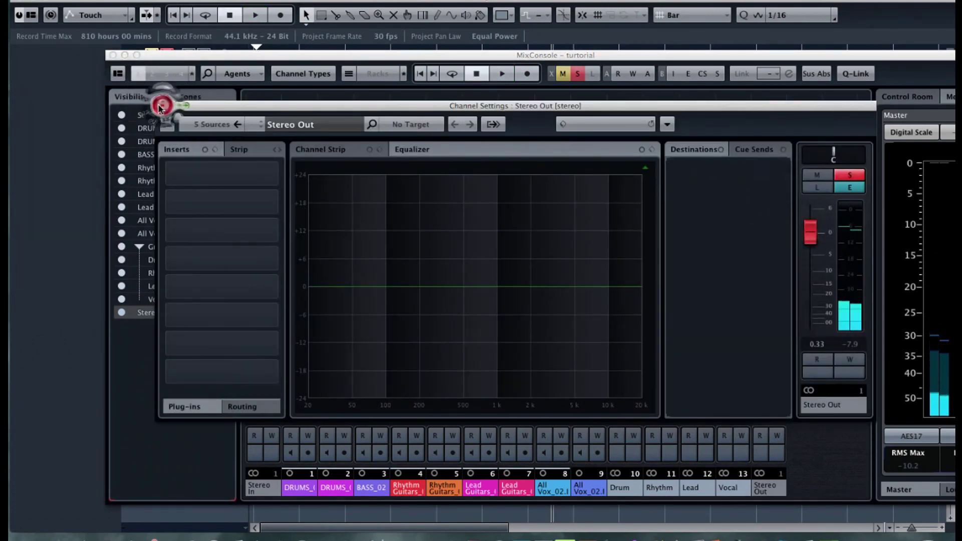
# Clear the channel solos and play the full mix briefly
pyautogui.click(776, 213)
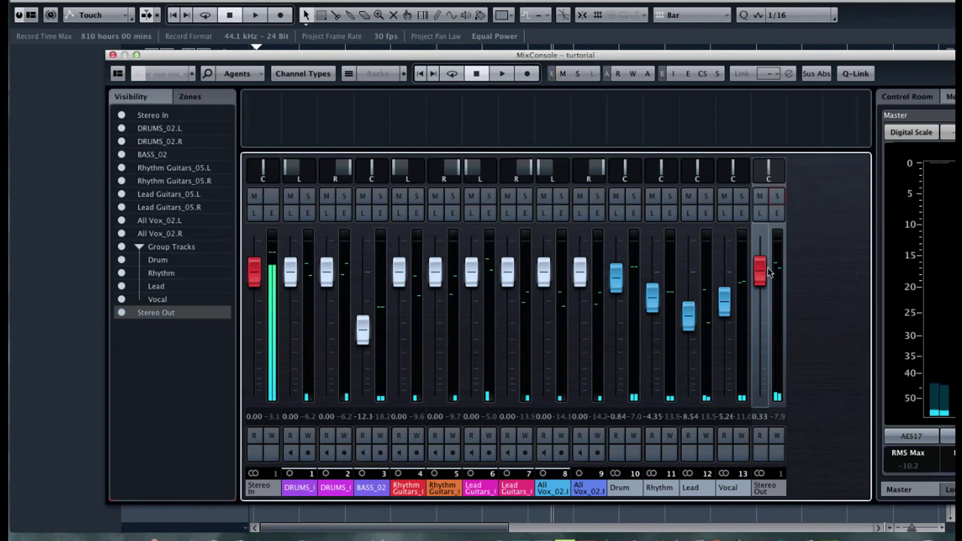
pyautogui.press('space')
pyautogui.press('space')
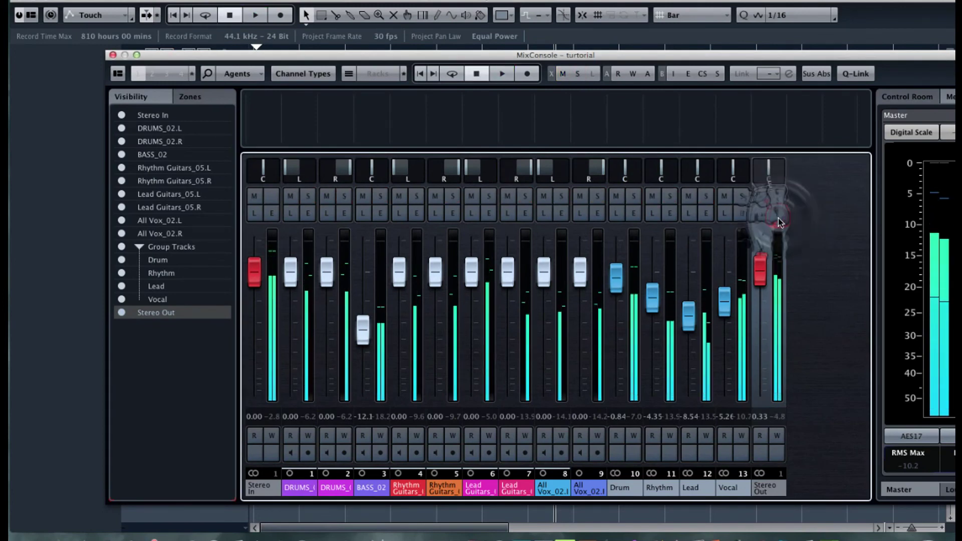
# Open the Stereo Out channel settings and insert Kramer Tape Stereo in the first insert slot
pyautogui.click(776, 213)
pyautogui.click(257, 173)
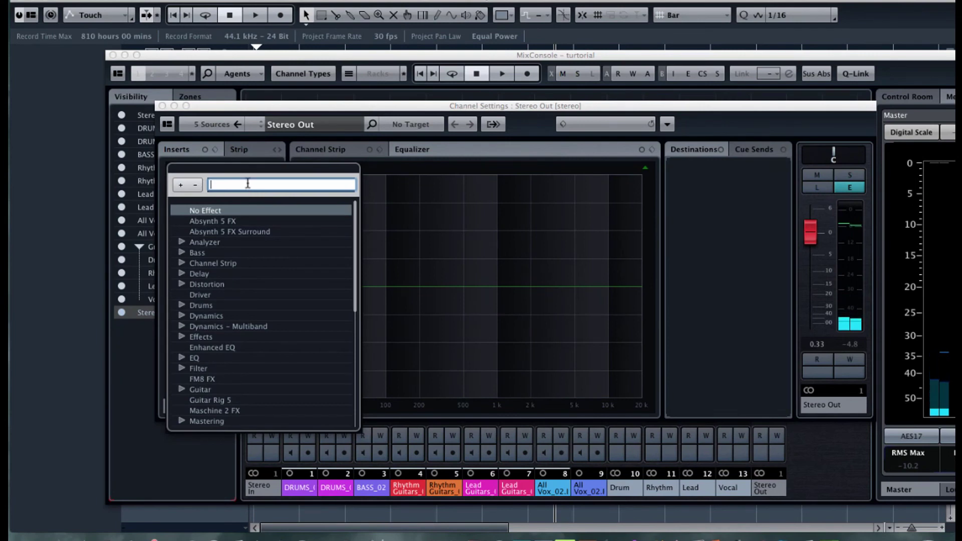
pyautogui.write('Tape')
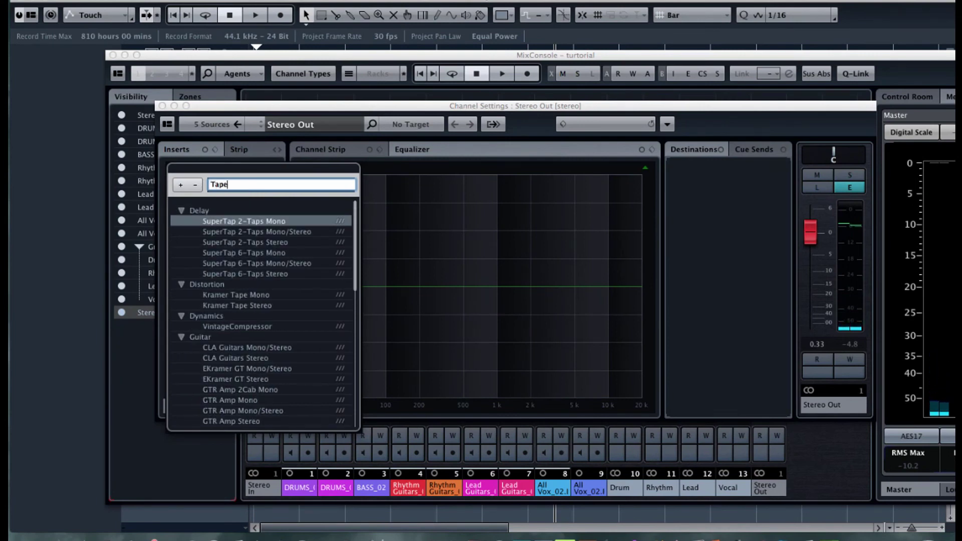
pyautogui.click(253, 232)
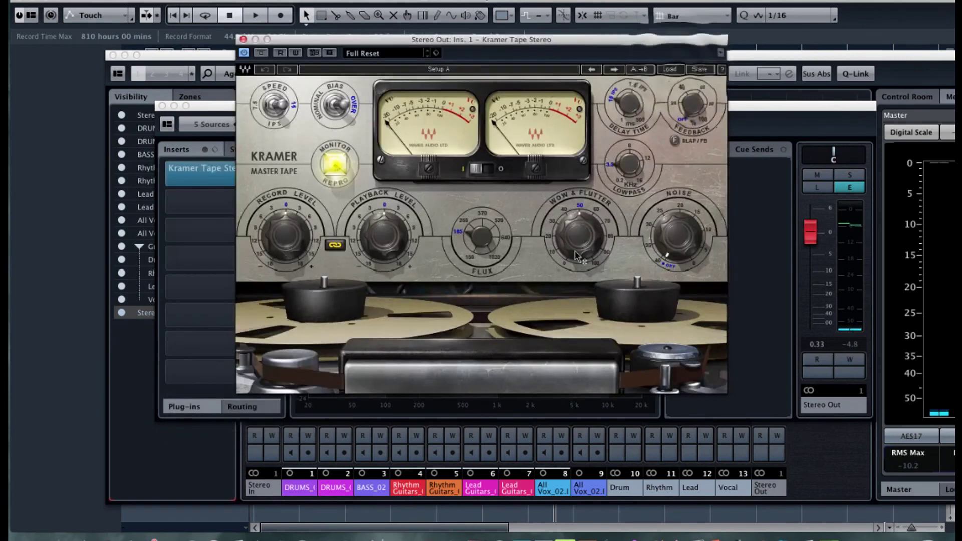
# Load the Mastering Clean and Open preset in Kramer Tape, and close the plug-in and channel settings
pyautogui.click(670, 69)
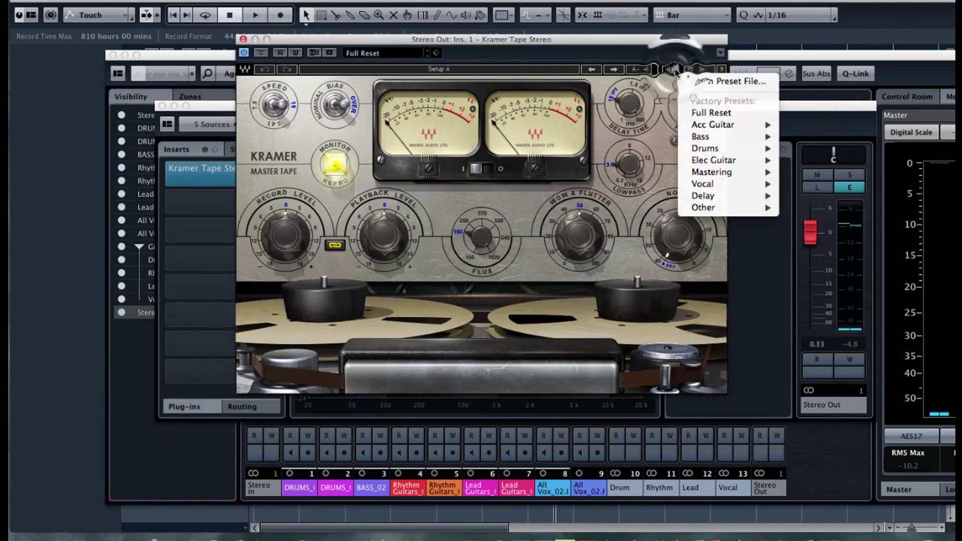
pyautogui.moveTo(746, 172)
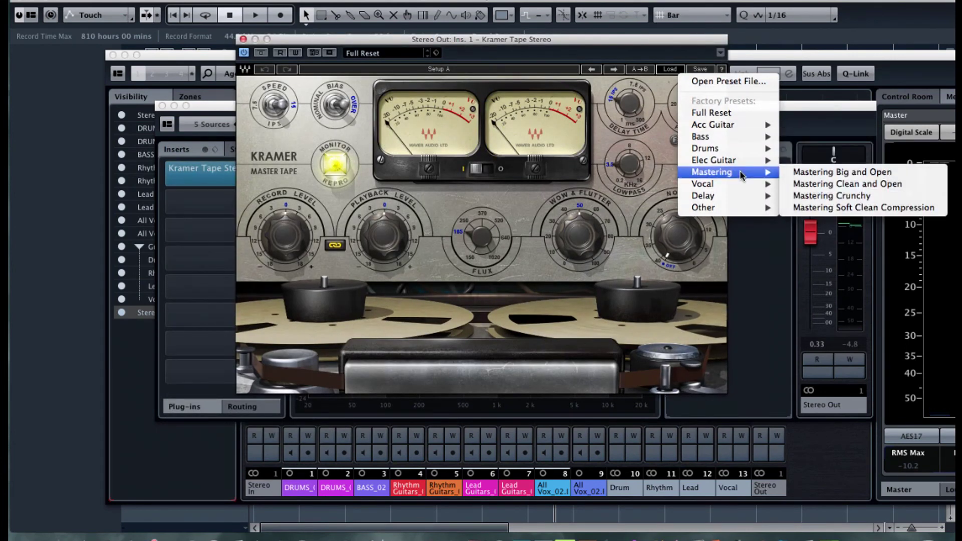
pyautogui.click(803, 186)
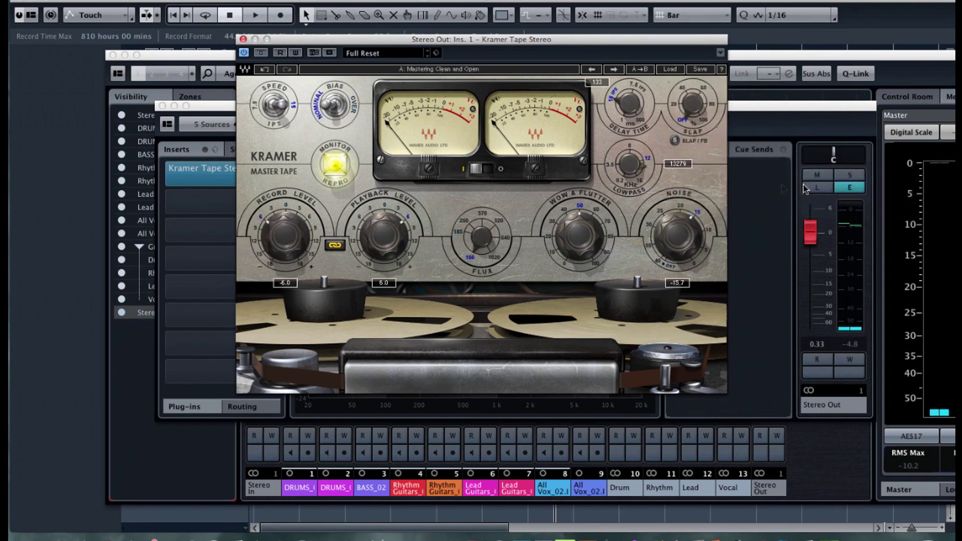
pyautogui.click(243, 39)
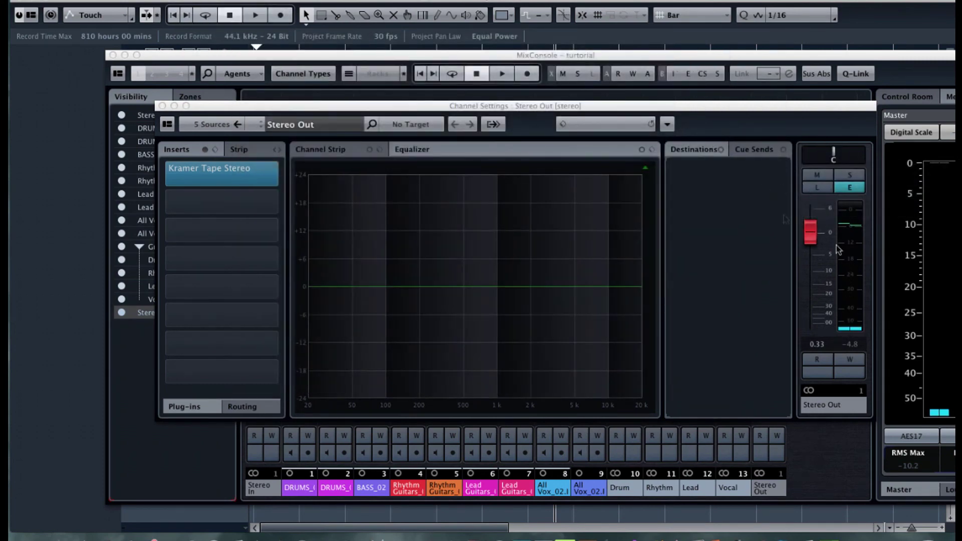
pyautogui.click(162, 106)
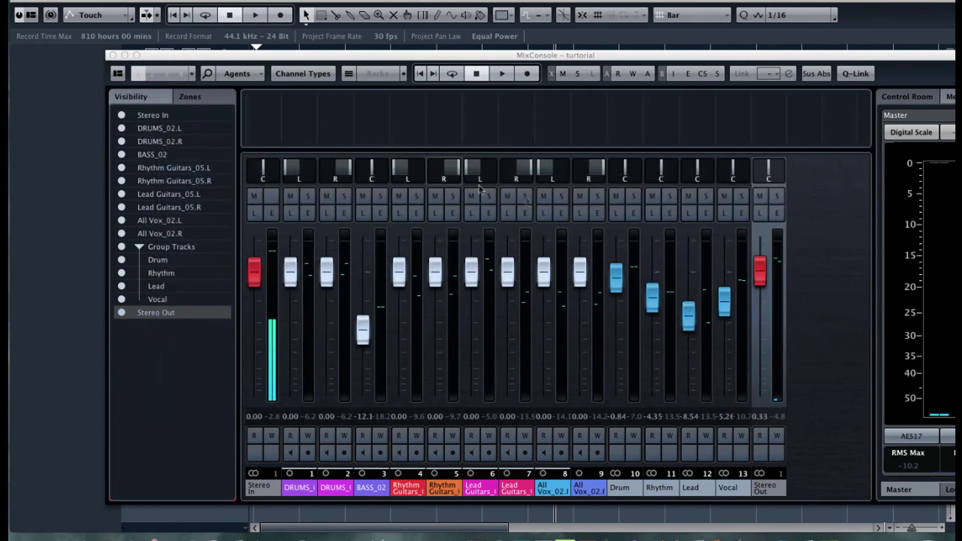
# Play the mix, raise the Stereo Out fader to about 1.48 dB, compare the Kramer Tape insert's bypass, and stop playback
pyautogui.click(759, 270)
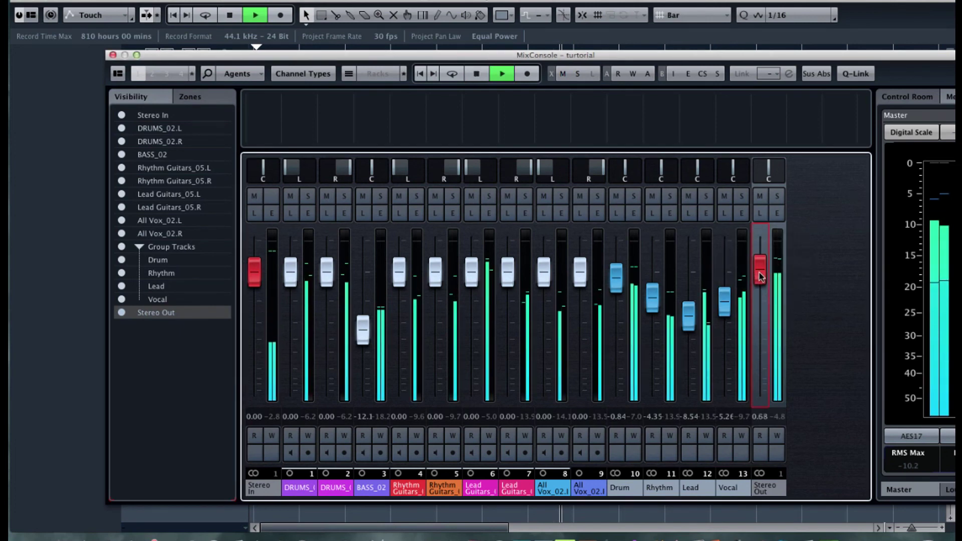
pyautogui.click(776, 213)
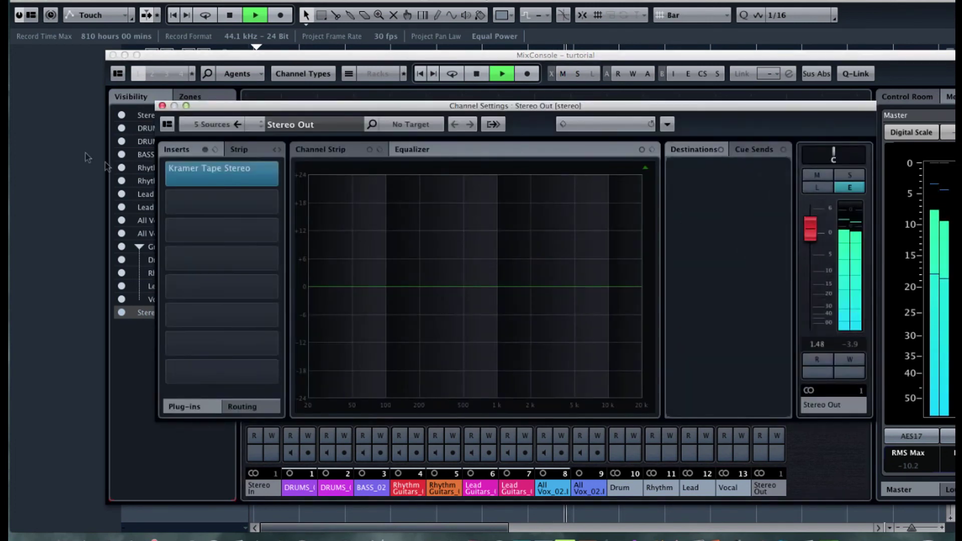
pyautogui.moveTo(169, 171)
pyautogui.mouseDown()
pyautogui.moveTo(161, 181)
pyautogui.moveTo(166, 172)
pyautogui.mouseUp()
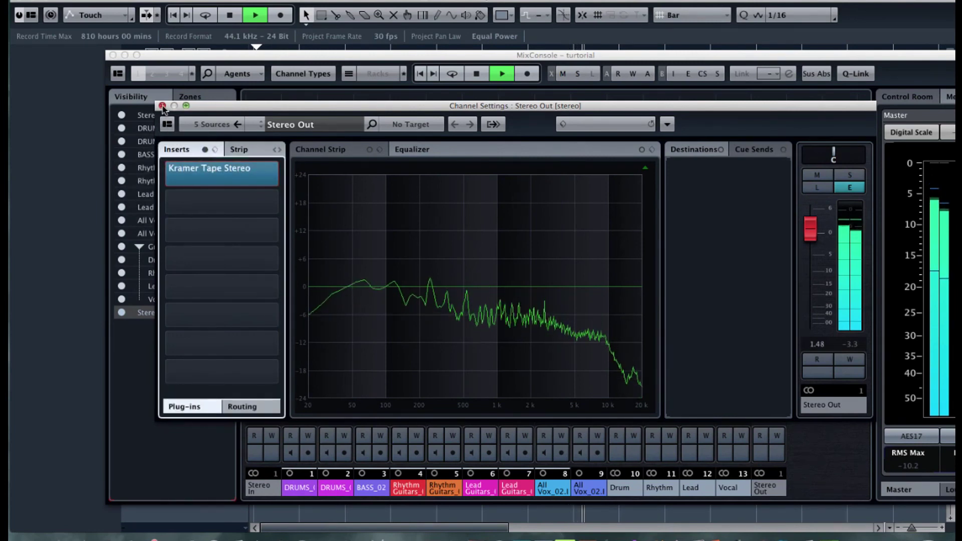
pyautogui.press('space')
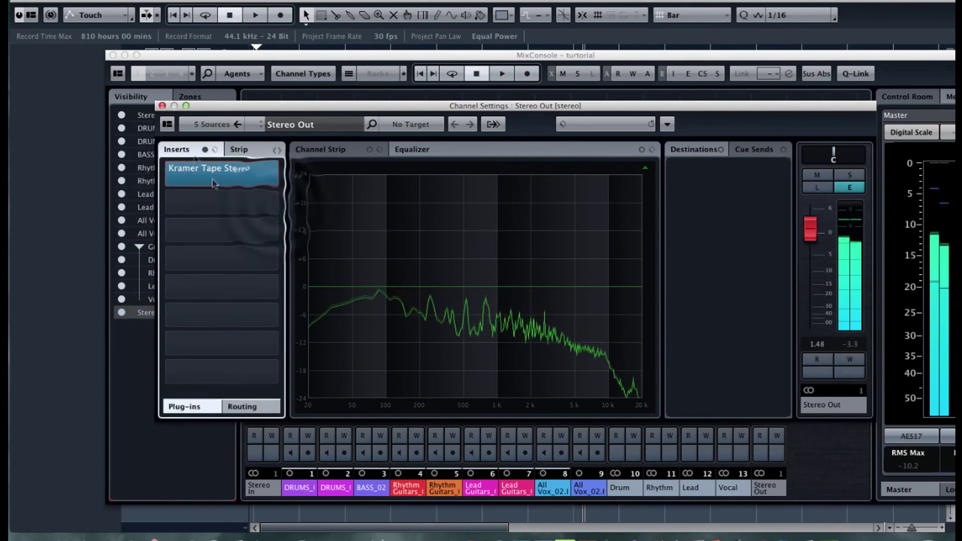
# Insert L3 MultiMaximizer Stereo from Dynamics - Multiband in the Stereo Out's second insert slot
pyautogui.click(275, 204)
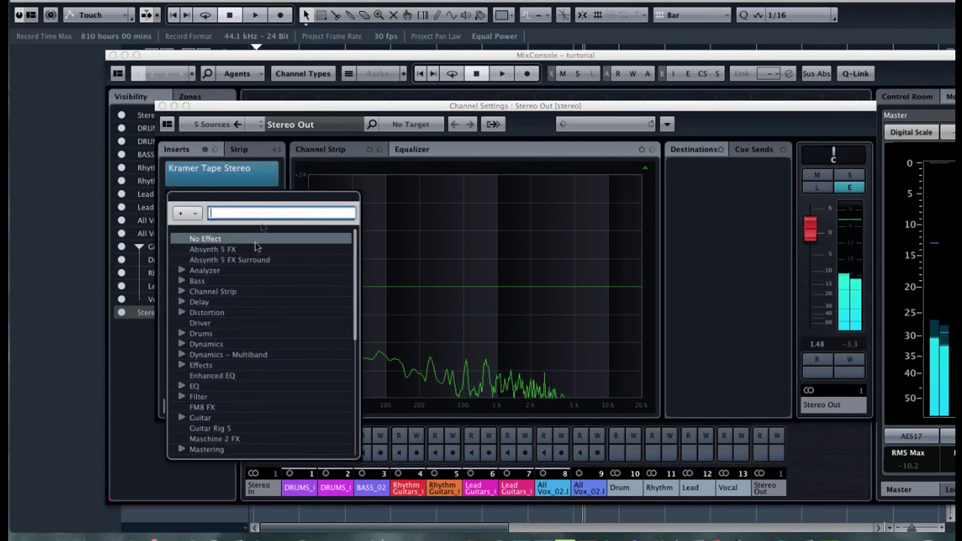
pyautogui.click(183, 349)
pyautogui.click(182, 356)
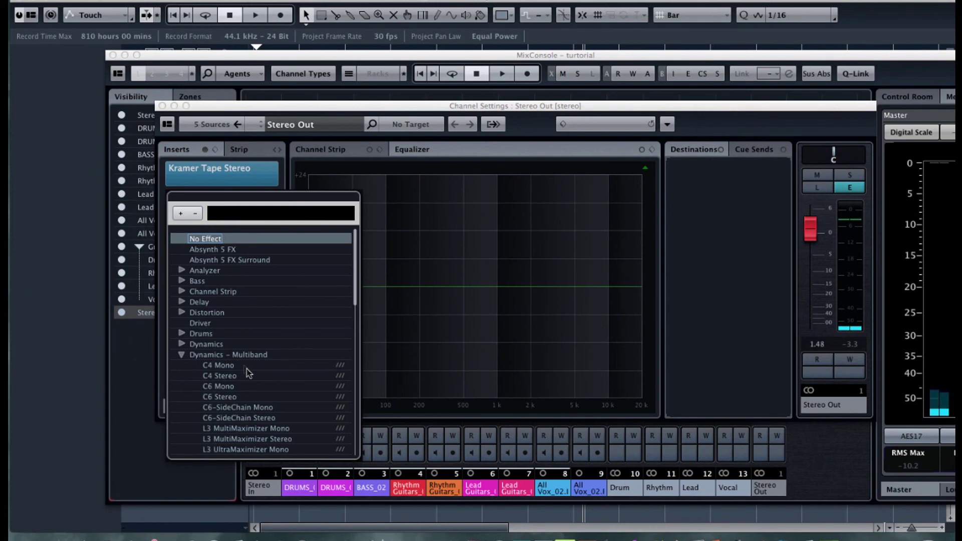
pyautogui.scroll(-5, 246, 368)
pyautogui.click(246, 356)
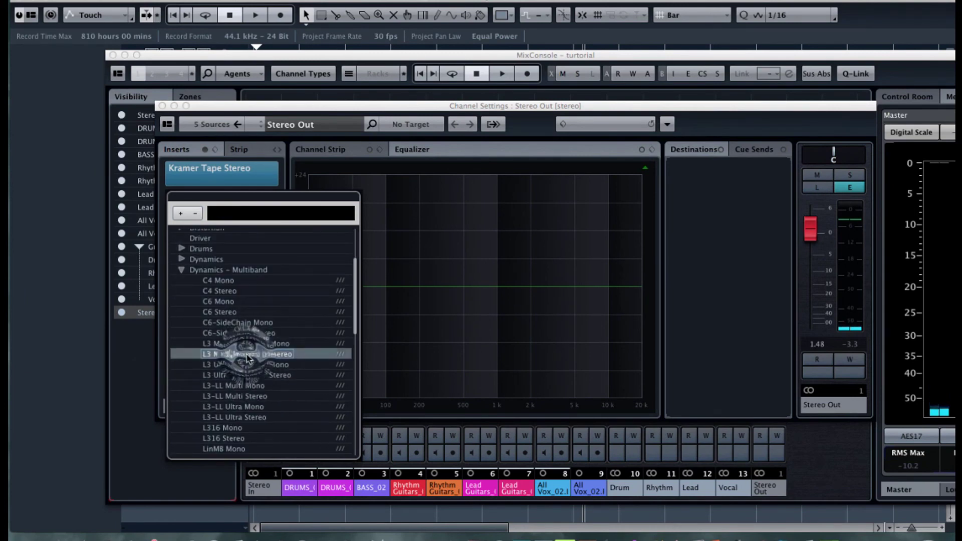
# During playback, set the L3 MultiMaximizer's threshold to about -3.8 and its out ceiling to about -0.7
pyautogui.press('space')
pyautogui.moveTo(288, 134); pyautogui.dragTo(288, 140)
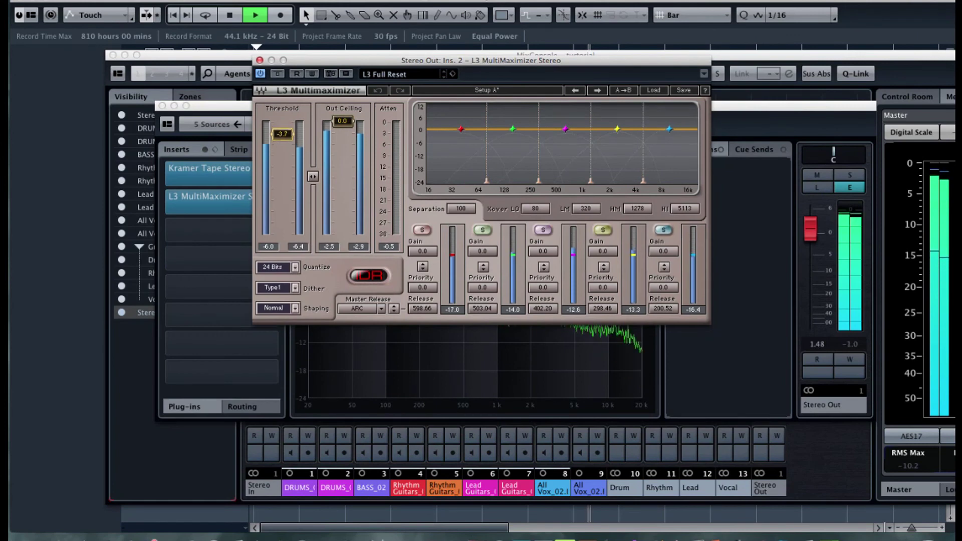
pyautogui.moveTo(343, 120); pyautogui.dragTo(342, 122)
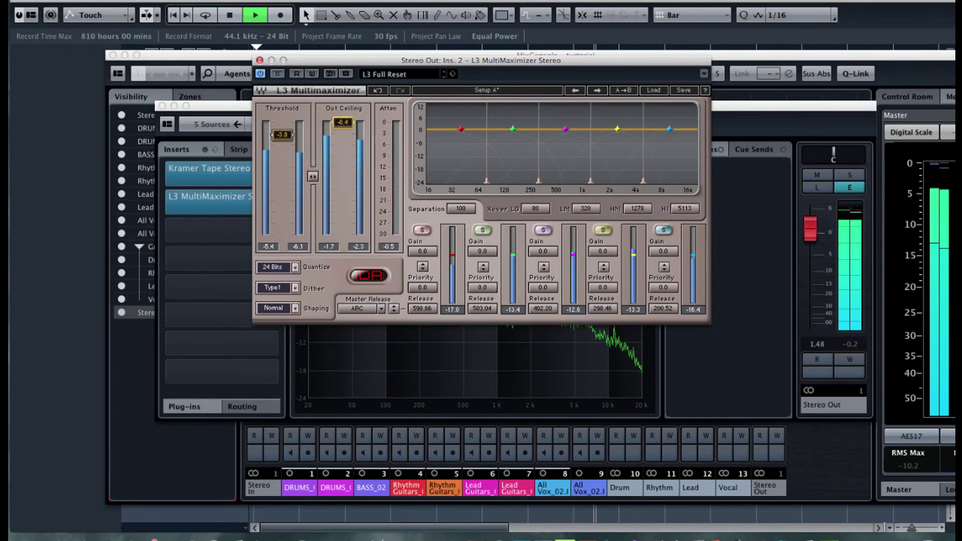
# Set the L3's high crossover to about 5864, low crossover to about 103 and lowest band gain to about -0.3, and close the plug-in
pyautogui.moveTo(643, 181); pyautogui.dragTo(648, 181)
pyautogui.click(487, 182)
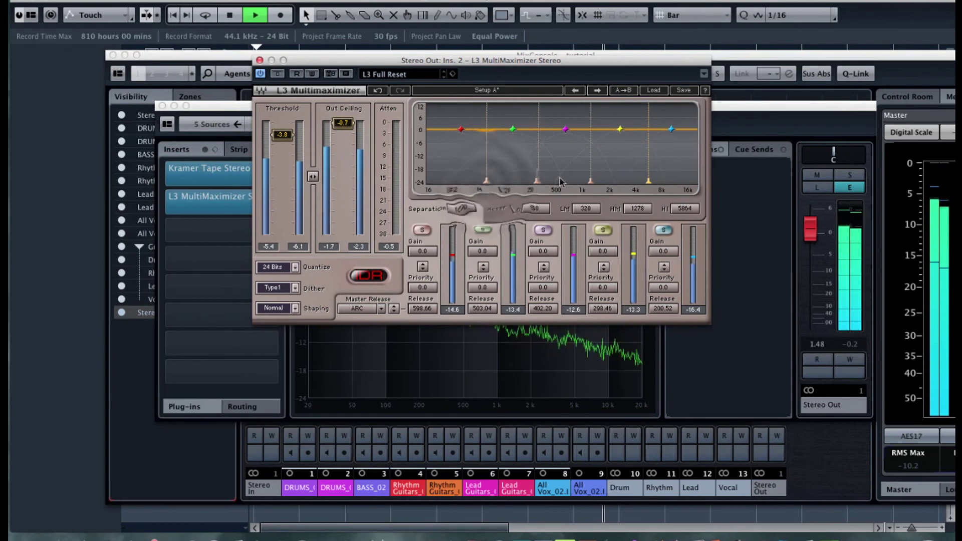
pyautogui.click(488, 182)
pyautogui.click(487, 182)
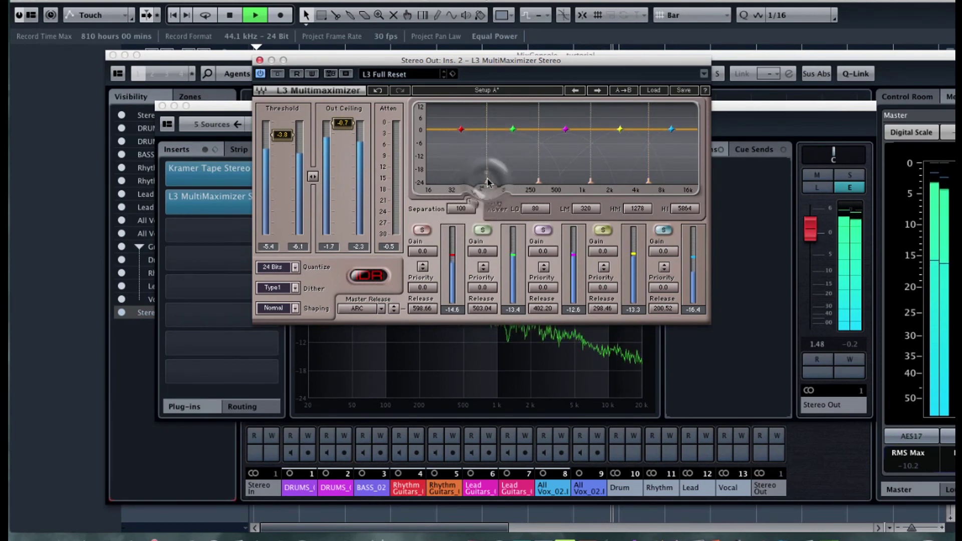
pyautogui.moveTo(486, 183); pyautogui.dragTo(498, 181)
pyautogui.moveTo(465, 129); pyautogui.dragTo(466, 130)
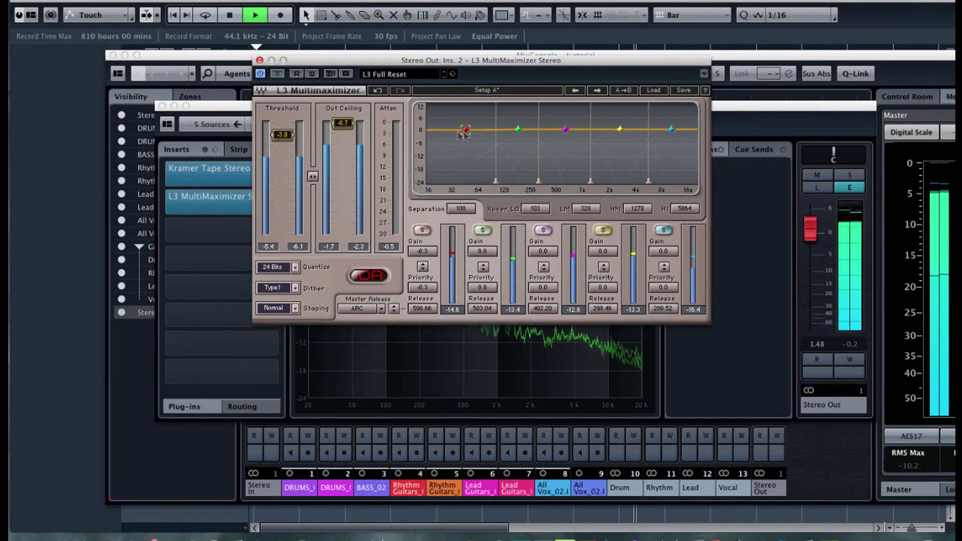
pyautogui.click(259, 61)
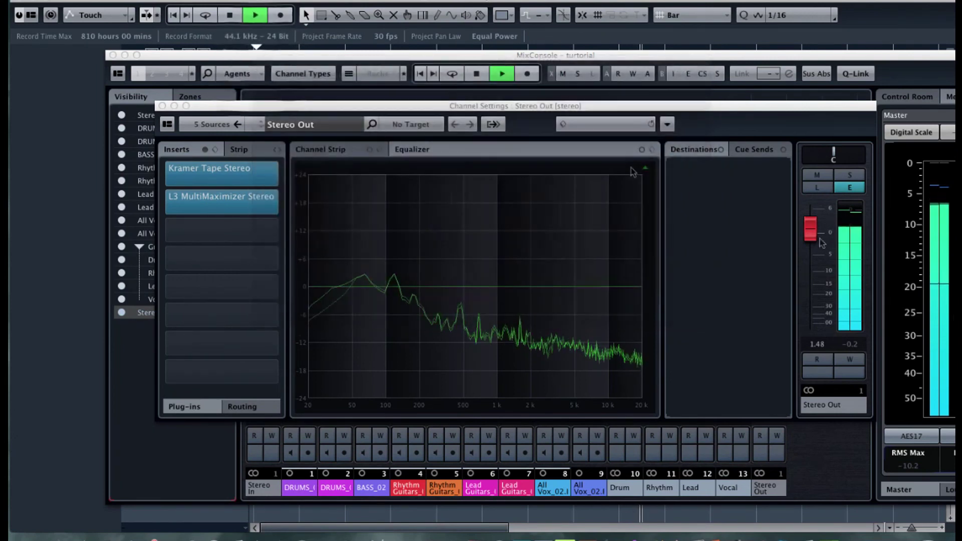
# Lower the Stereo Out fader to about 1.22 dB, close its channel settings and stop playback
pyautogui.moveTo(810, 231); pyautogui.dragTo(809, 239)
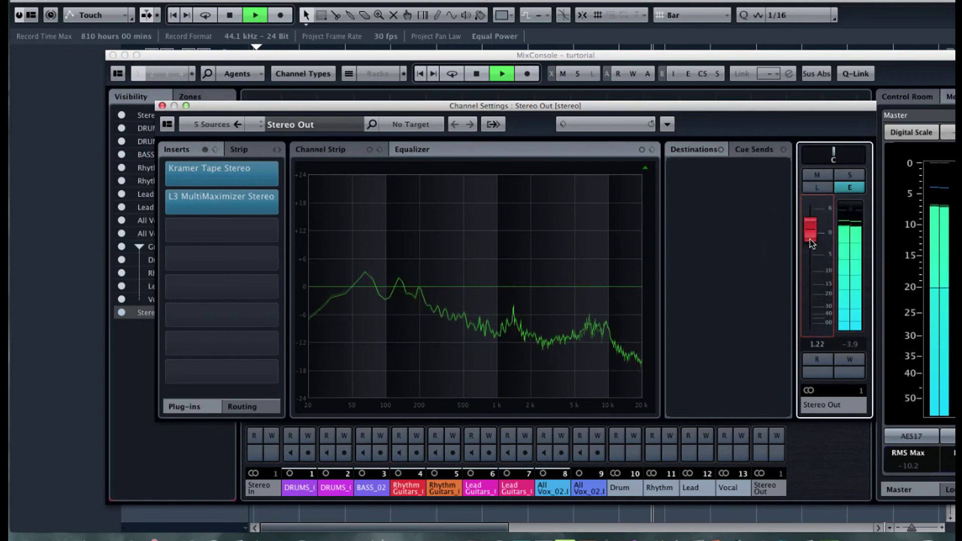
pyautogui.click(162, 105)
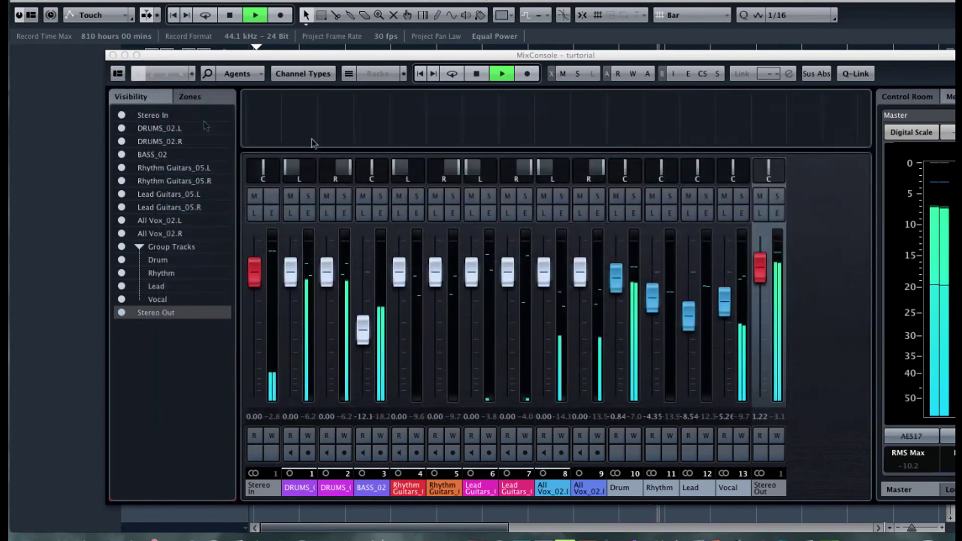
pyautogui.press('space')
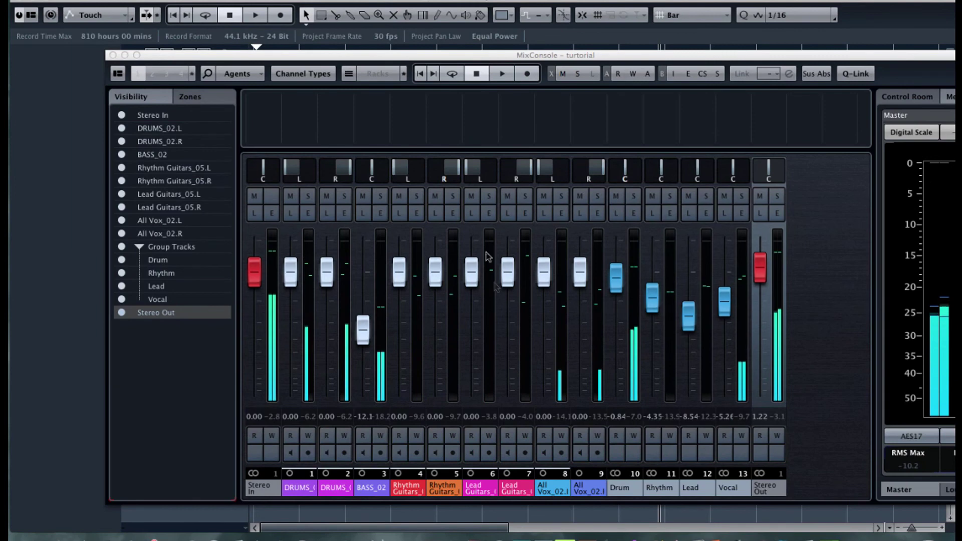
# Reopen the Stereo Out channel settings to check the Kramer Tape insert's bypass, and close them with the mix playing
pyautogui.click(776, 214)
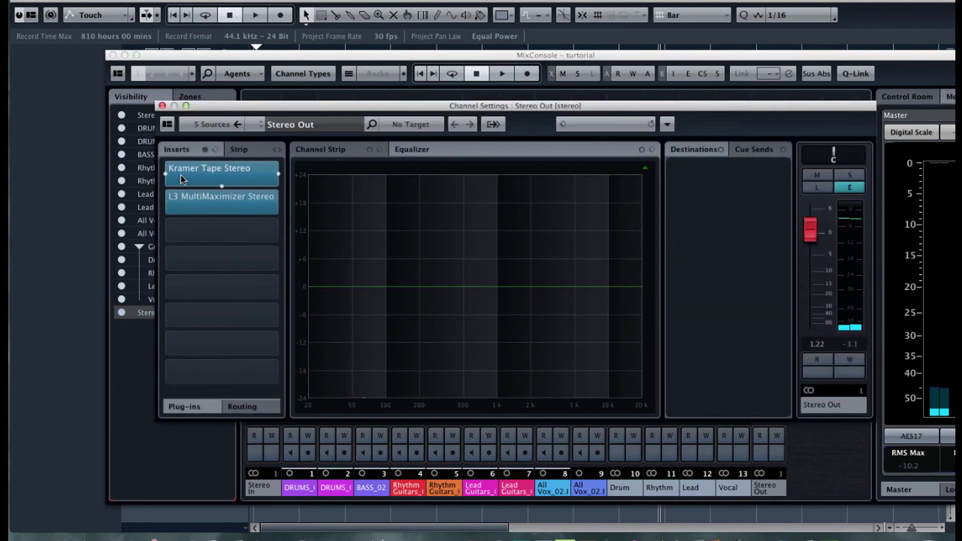
pyautogui.click(165, 173)
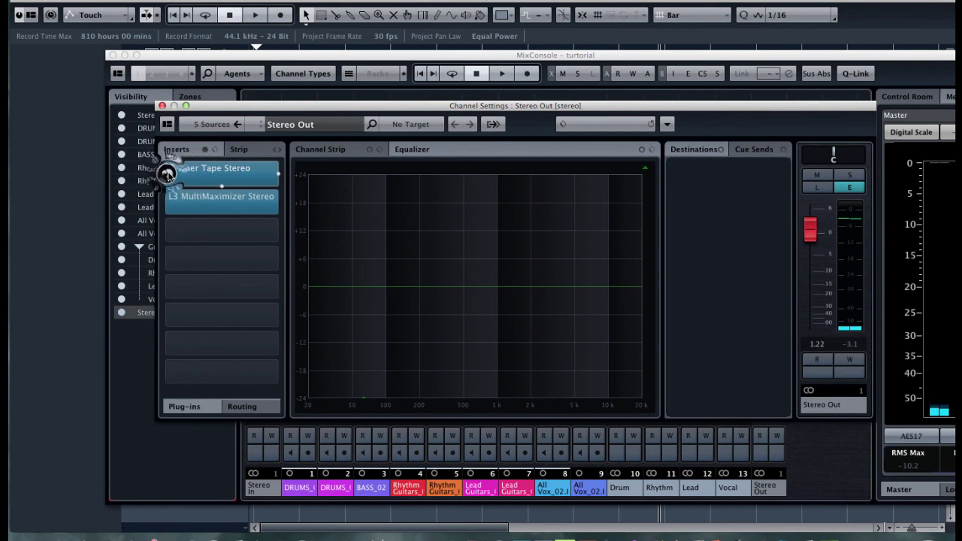
pyautogui.click(162, 106)
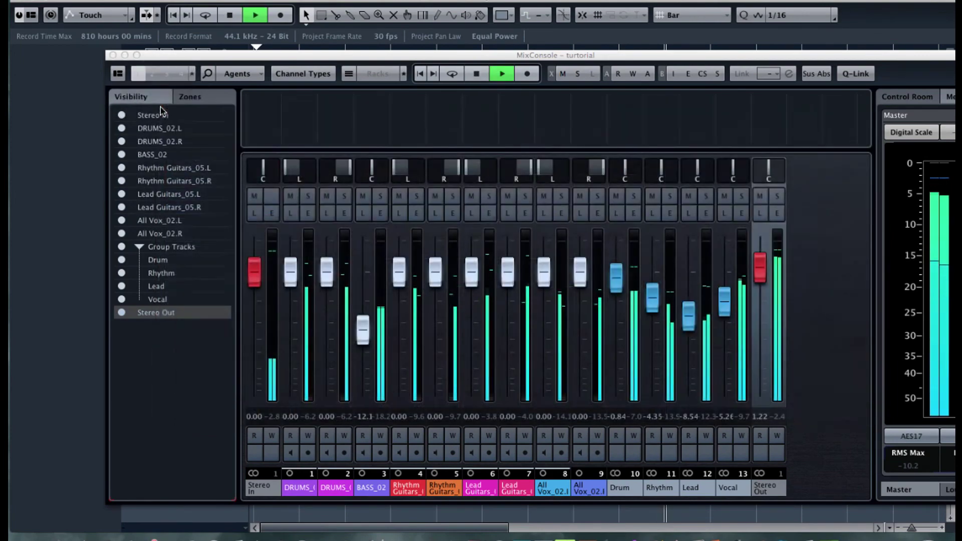
# Lower the Vocal fader to about -7.48 dB, and raise Drum to about -0.28 dB and Rhythm to about -4.07 dB
pyautogui.click(724, 302)
pyautogui.moveTo(722, 301); pyautogui.dragTo(722, 307)
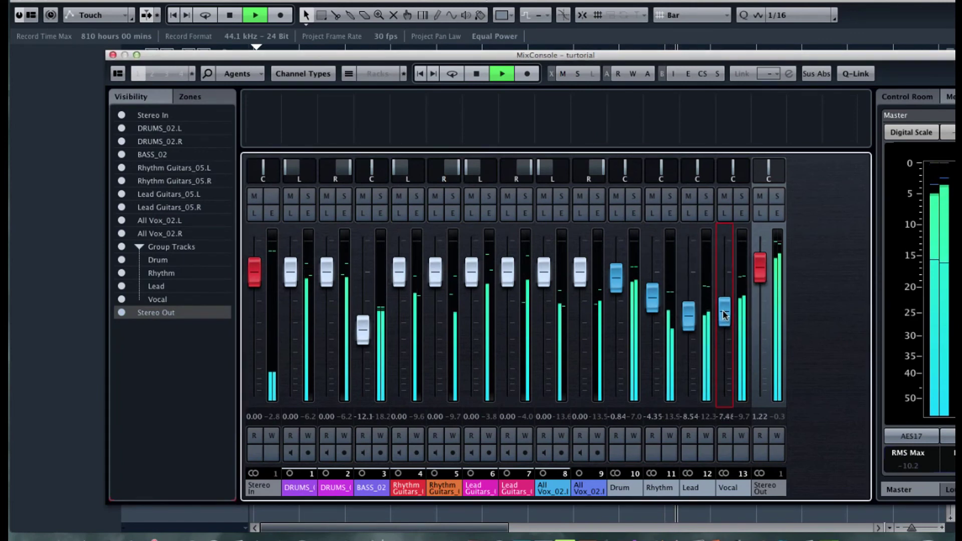
pyautogui.moveTo(617, 280); pyautogui.dragTo(656, 295)
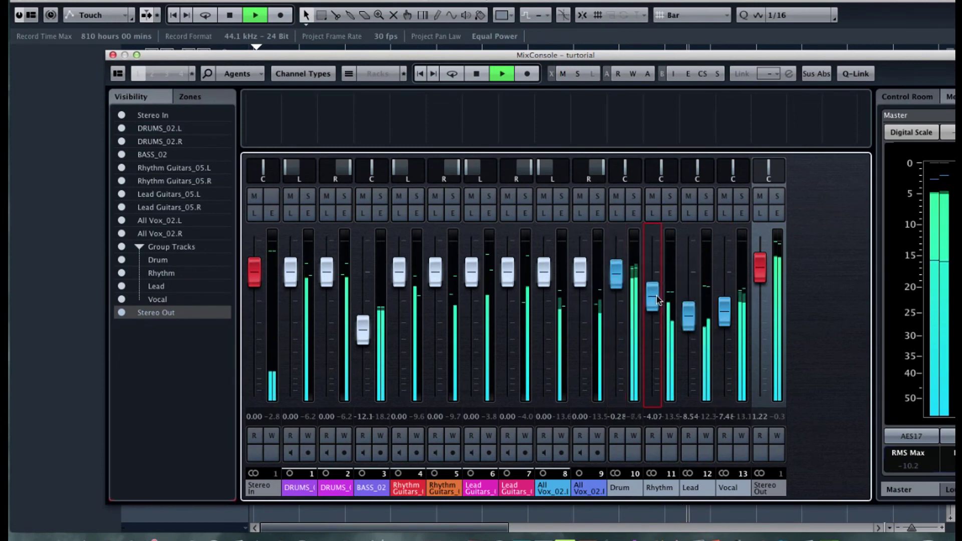
# Raise the BASS_02 fader to about -10.7 dB, Lead to about -7.63 dB and Vocal to about -6.45 dB
pyautogui.moveTo(364, 328); pyautogui.dragTo(360, 321)
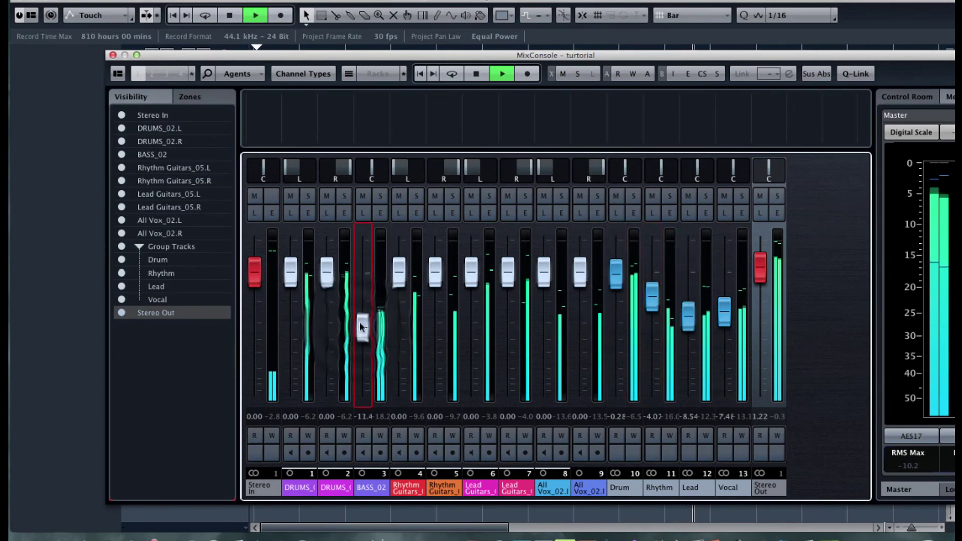
pyautogui.moveTo(687, 315); pyautogui.dragTo(725, 305)
pyautogui.click(723, 311)
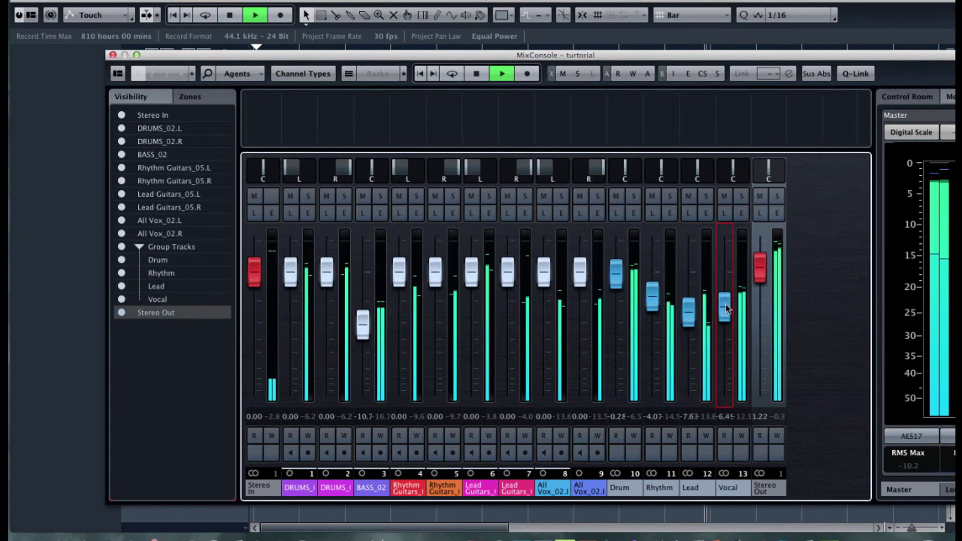
# Lower the Lead fader to about -8.23 dB and Rhythm to about -4.45 dB, stop playback and close the MixConsole
pyautogui.click(761, 277)
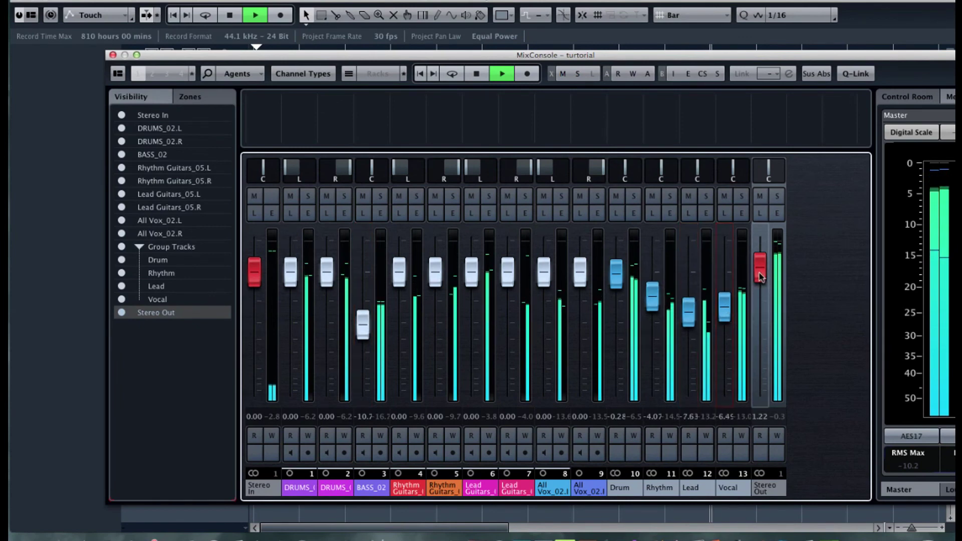
pyautogui.click(690, 312)
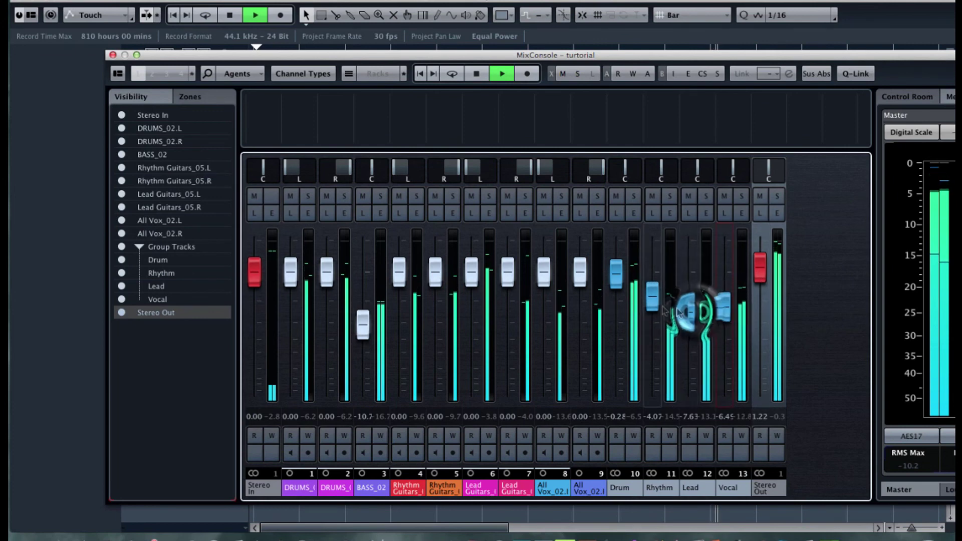
pyautogui.moveTo(695, 313); pyautogui.dragTo(650, 306)
pyautogui.click(756, 279)
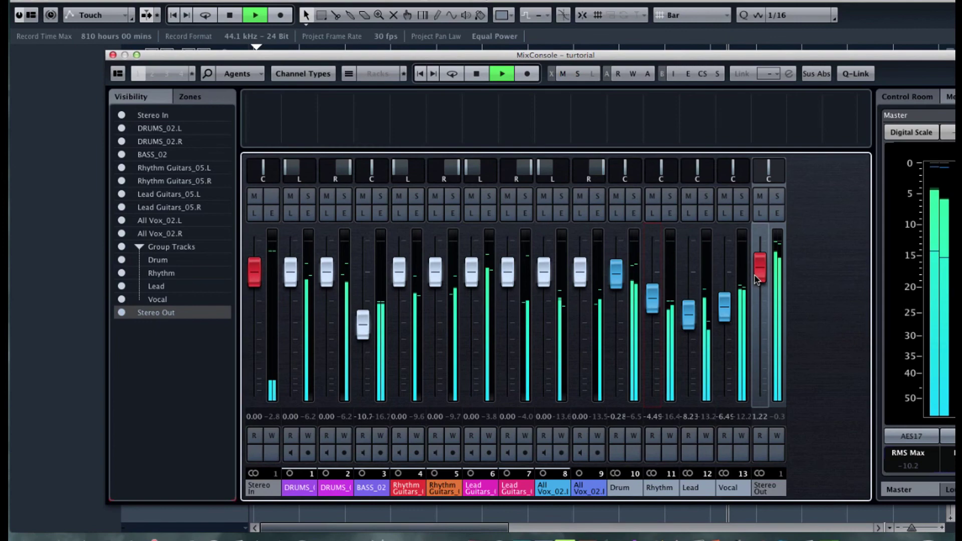
pyautogui.press('space')
pyautogui.click(115, 55)
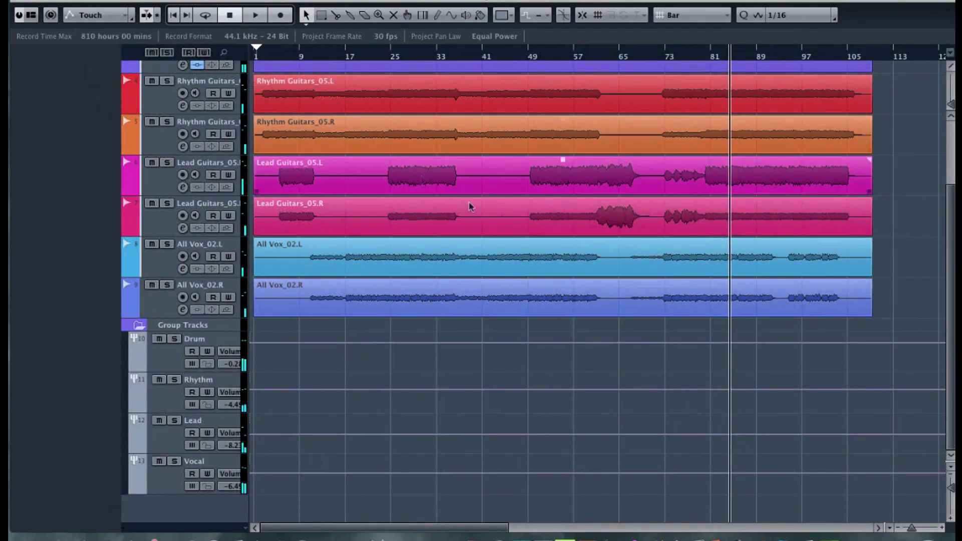
# Play the finished mix from bar 1 to about bar 17, stop, and select the Rhythm Guitars_05.L track
pyautogui.click(482, 222)
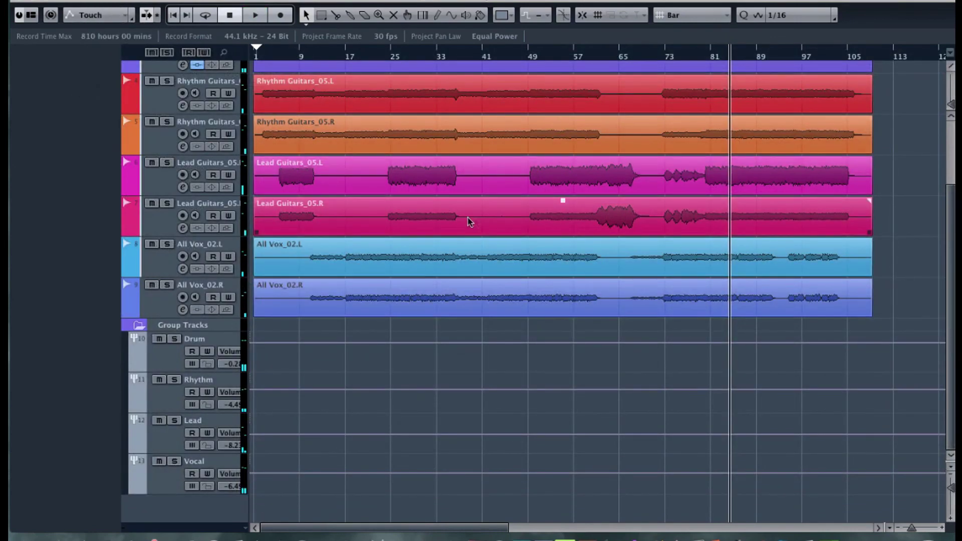
pyautogui.scroll(3, 350, 241)
pyautogui.click(282, 59)
pyautogui.click(256, 52)
pyautogui.press('space')
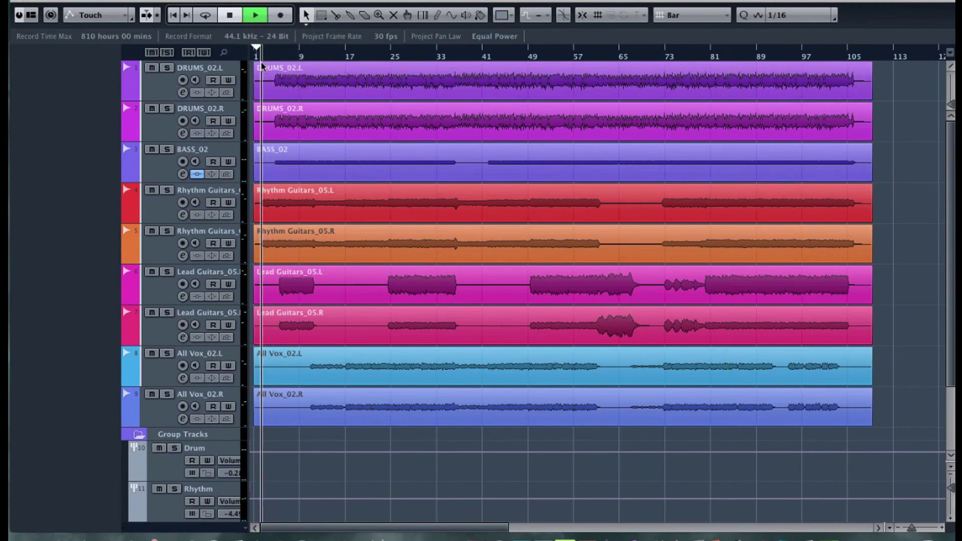
pyautogui.click(353, 166)
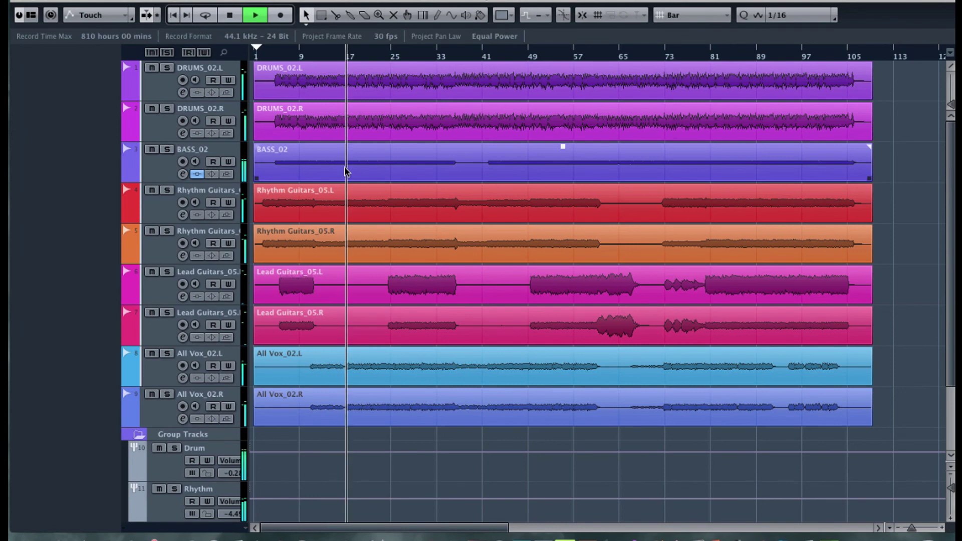
pyautogui.press('space')
pyautogui.click(162, 210)
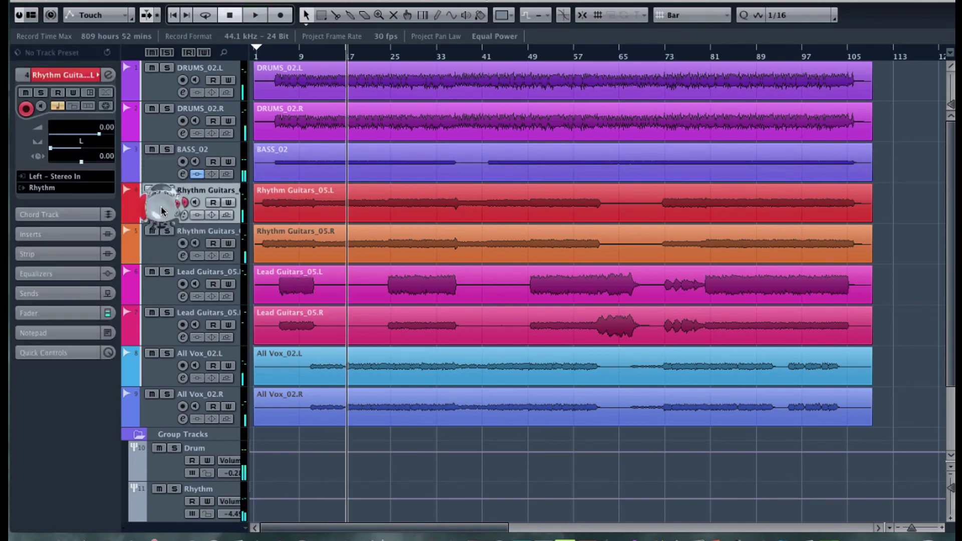